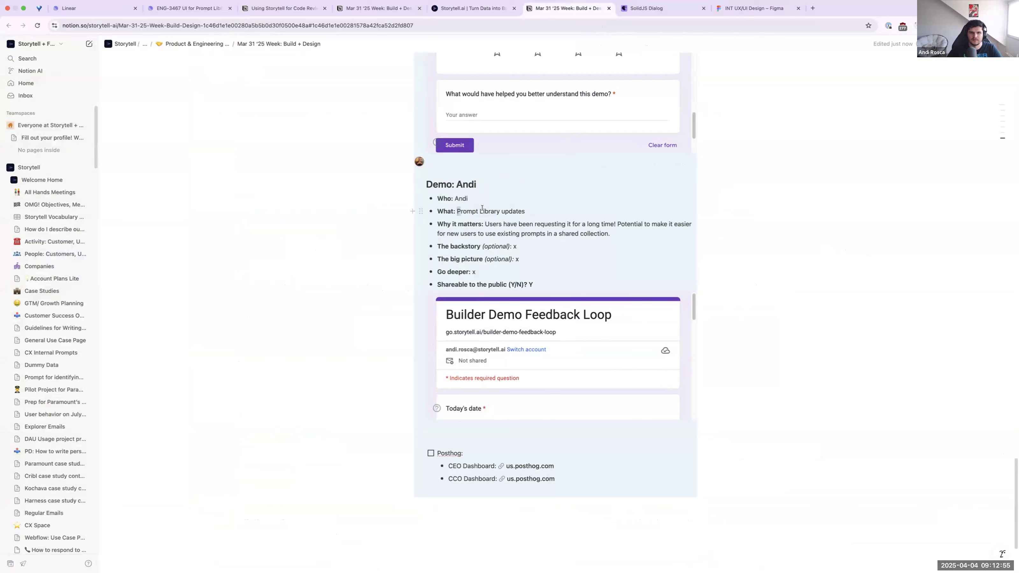
# Review the What and Why it matters notes for the Prompt Library updates demo
pyautogui.click(539, 209)
pyautogui.doubleClick(479, 208)
pyautogui.click(581, 211)
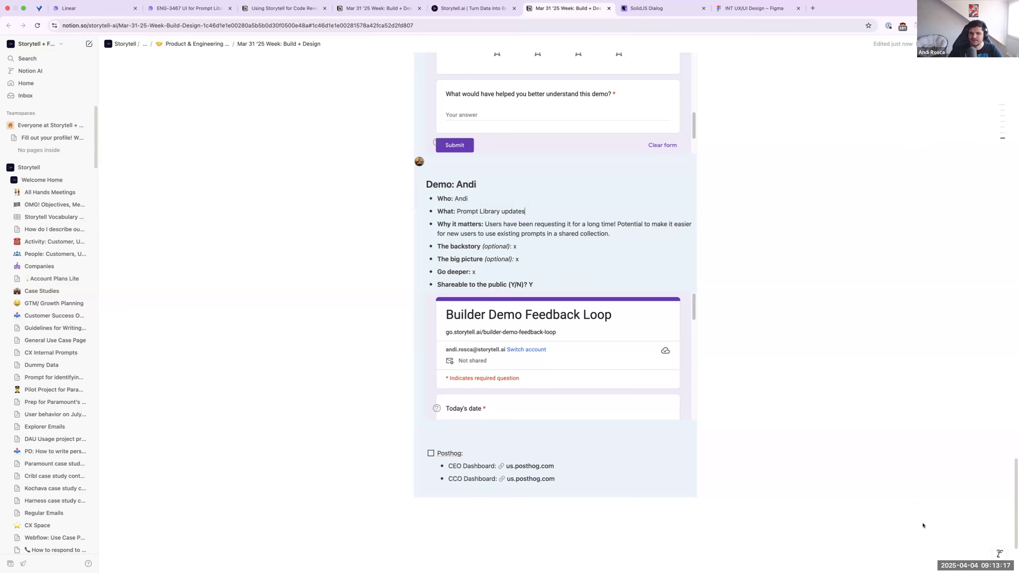
pyautogui.scroll(-2, 648, 264)
pyautogui.scroll(2, 649, 265)
pyautogui.moveTo(616, 220); pyautogui.dragTo(614, 234)
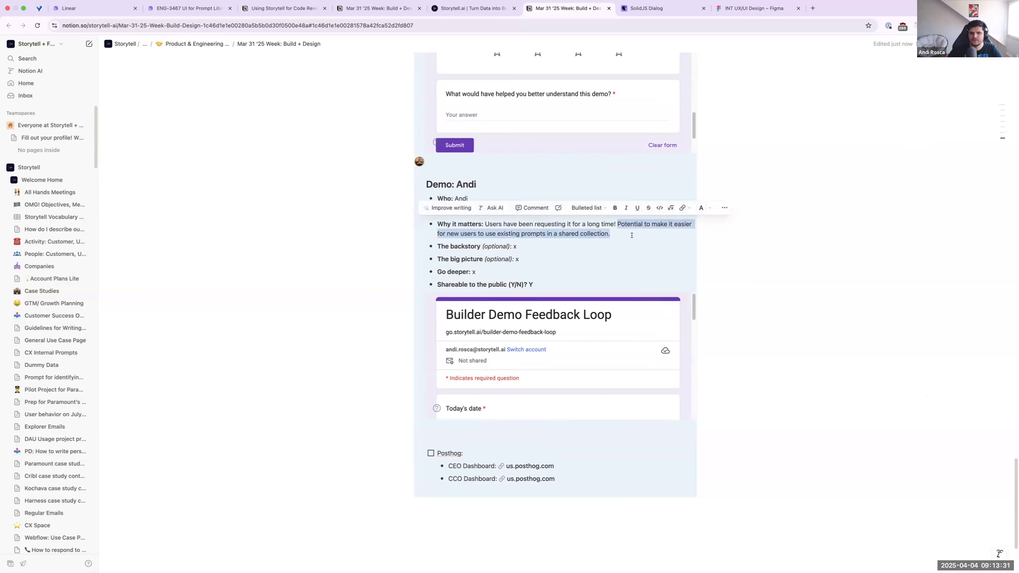
pyautogui.click(632, 235)
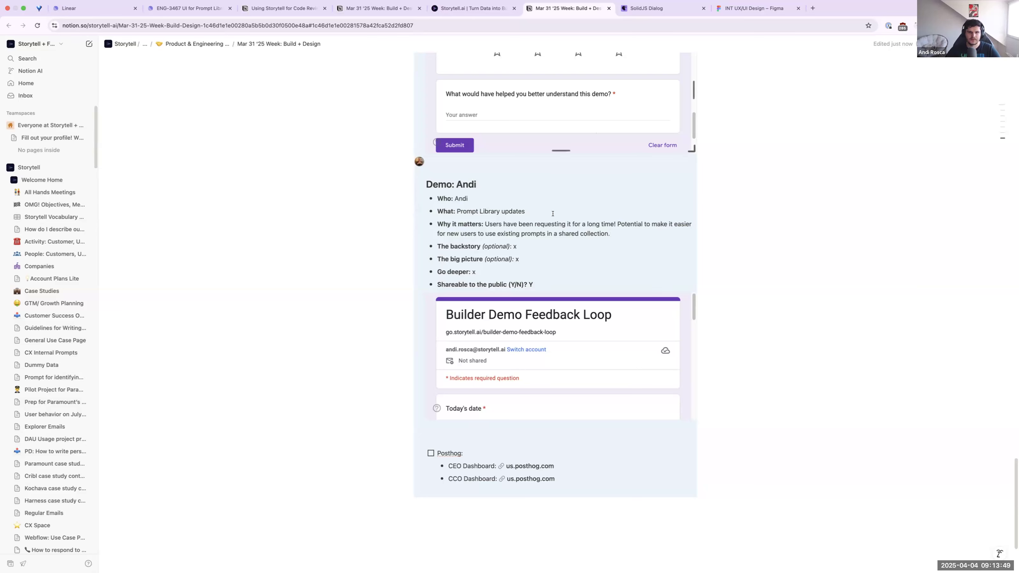
# Switch to the INT UX/UI Design file in Figma and inspect the chat frame and the top gradient above its prompt bubble
pyautogui.click(474, 19)
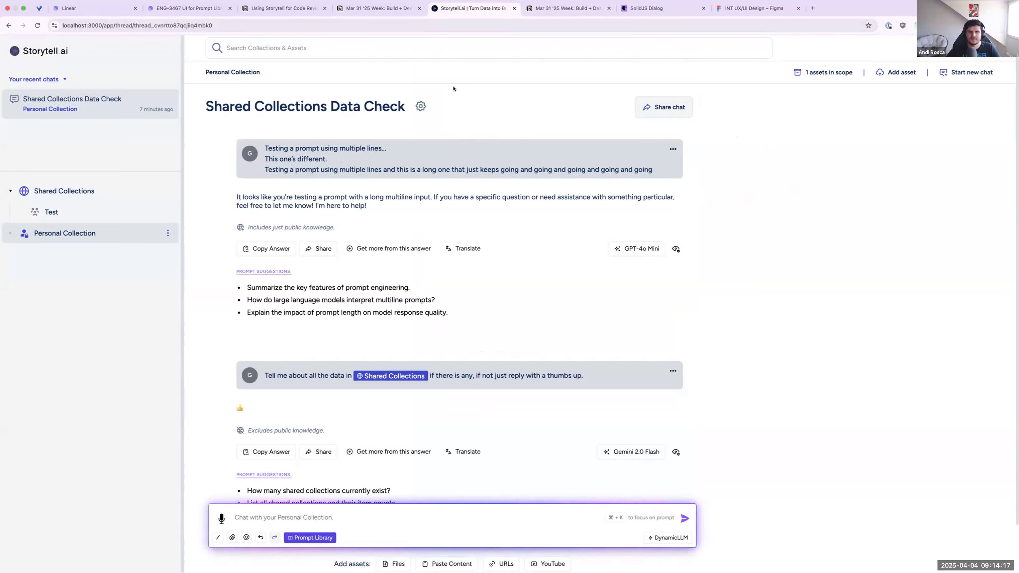
pyautogui.click(737, 9)
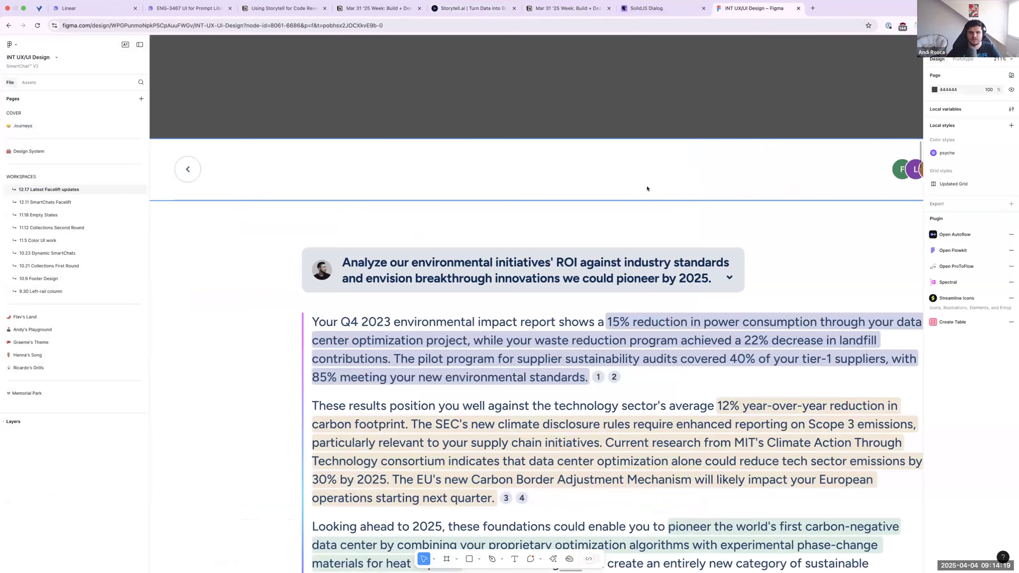
pyautogui.click(764, 237)
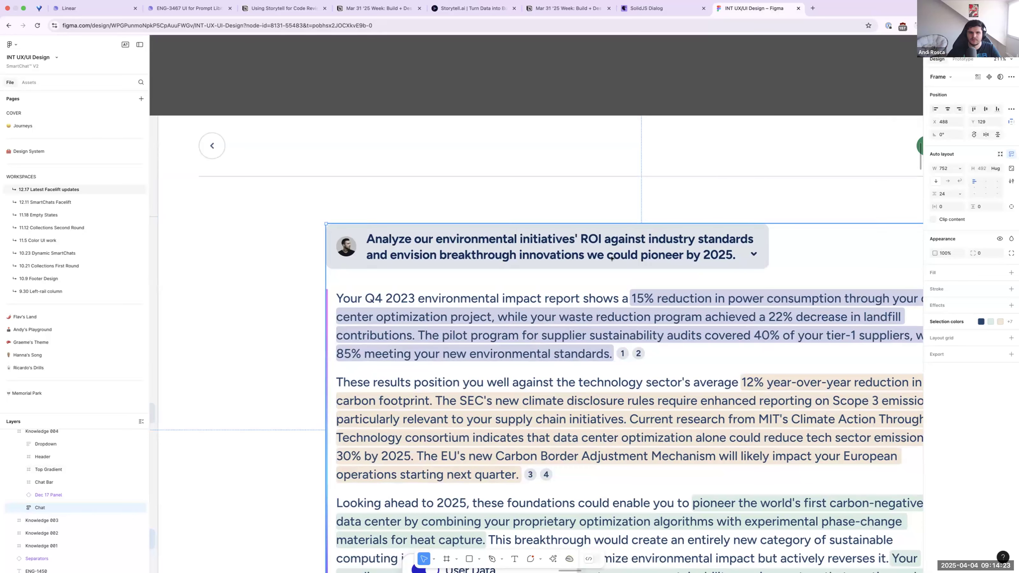
pyautogui.press('Escape')
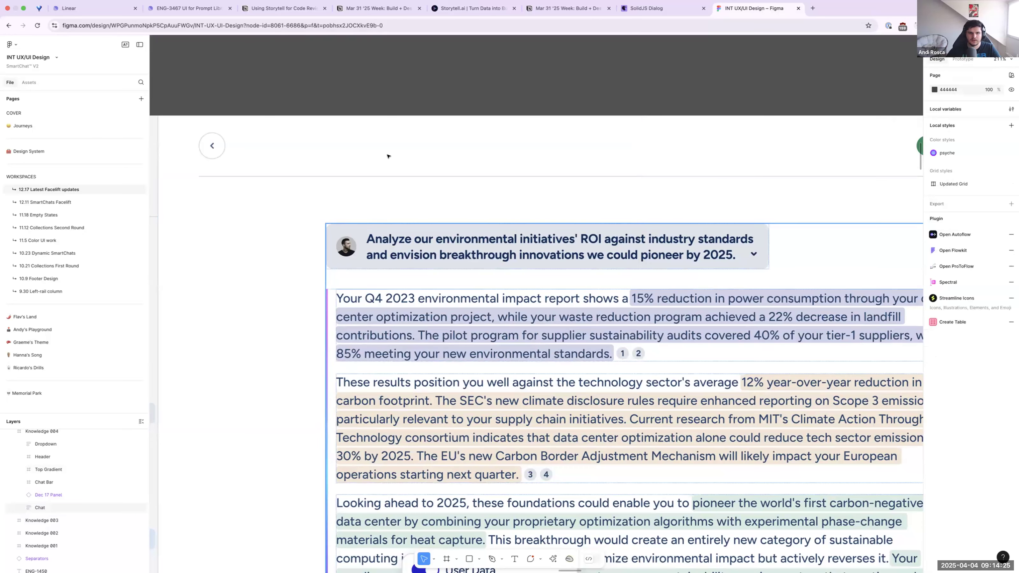
pyautogui.click(602, 188)
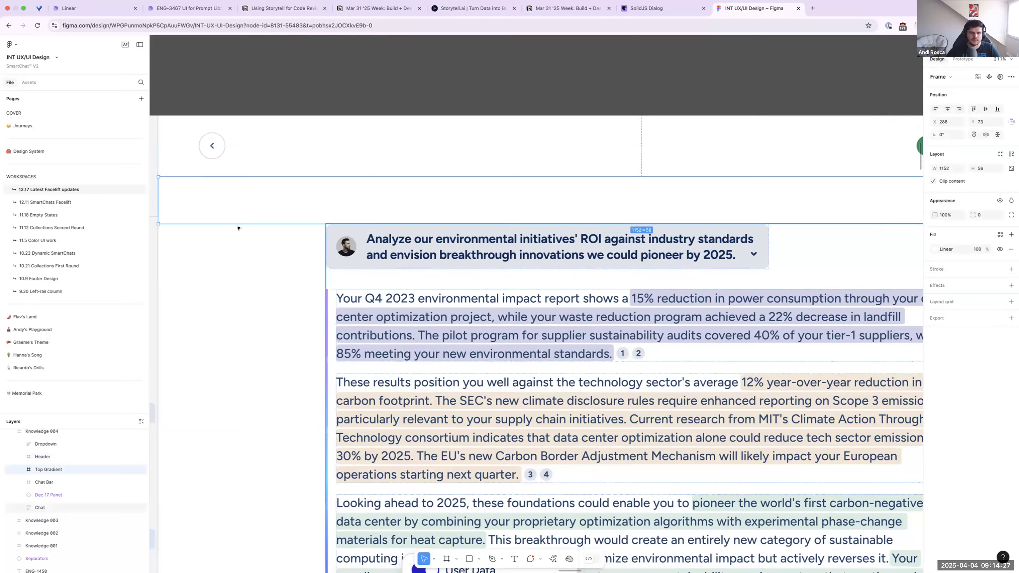
pyautogui.hscroll(-3, 238, 228)
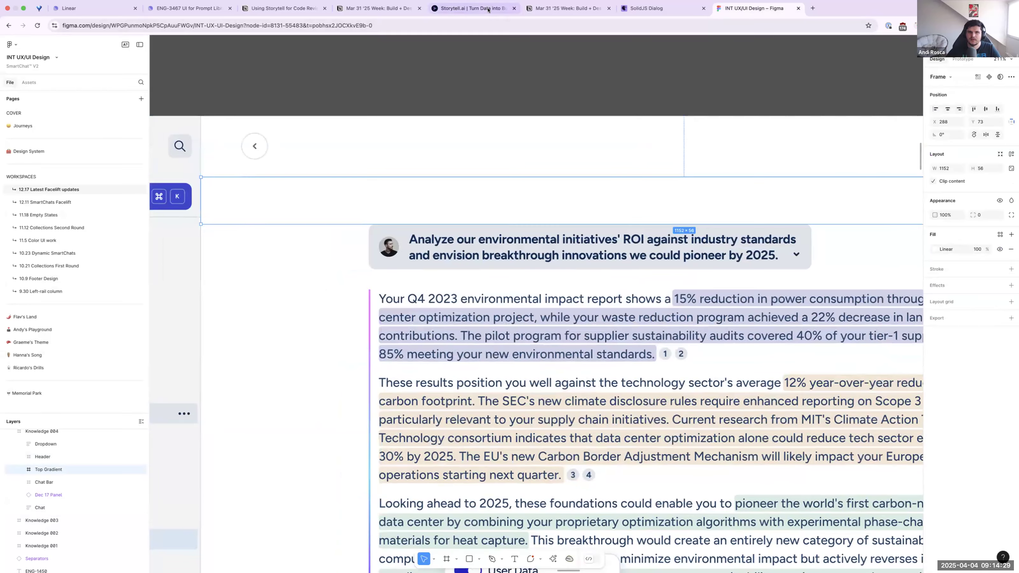
# Return to the Storytell chat and look over the actions offered for the multi-line test prompt
pyautogui.click(488, 9)
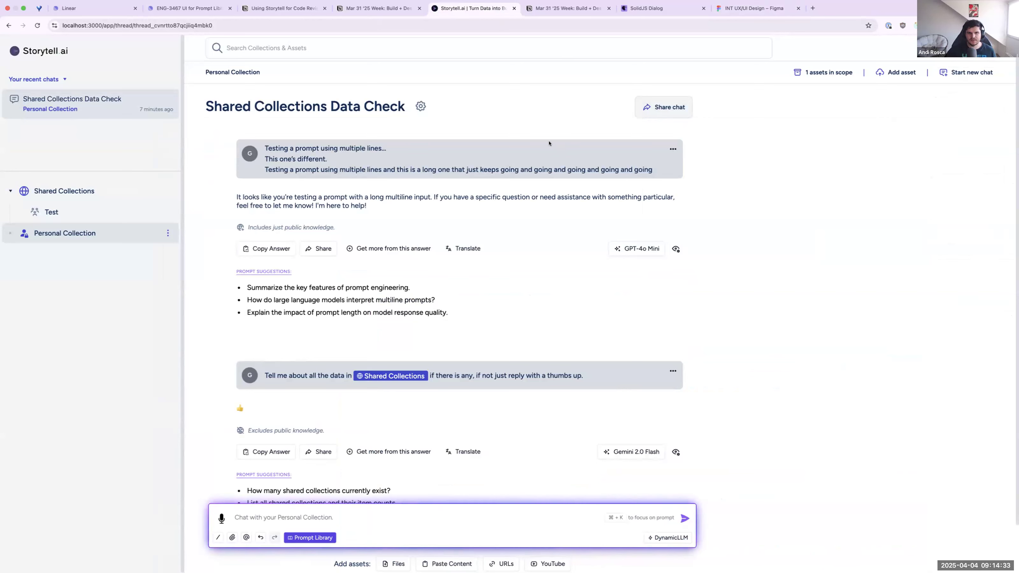
pyautogui.click(673, 149)
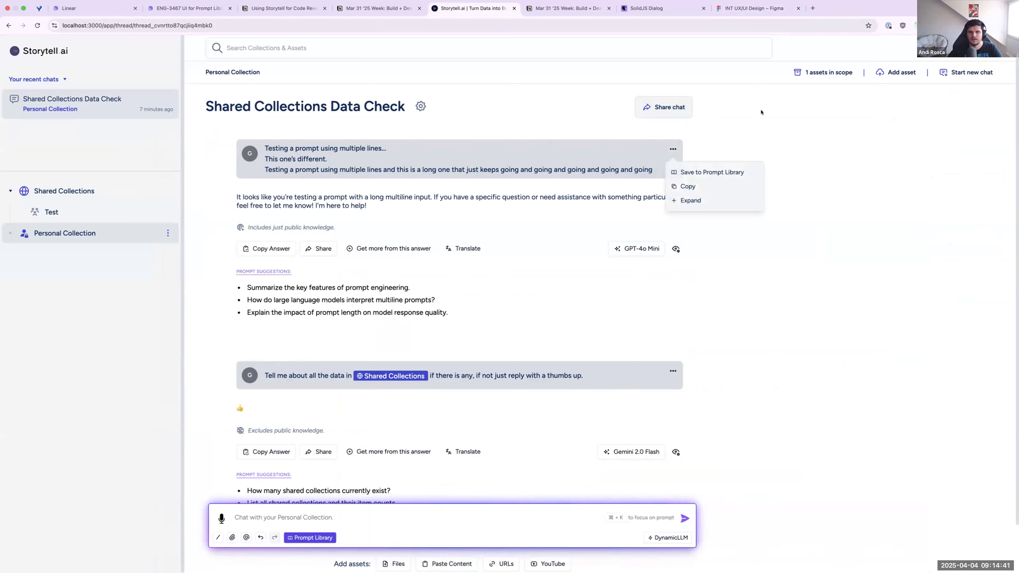
pyautogui.press('Down')
pyautogui.press('Down')
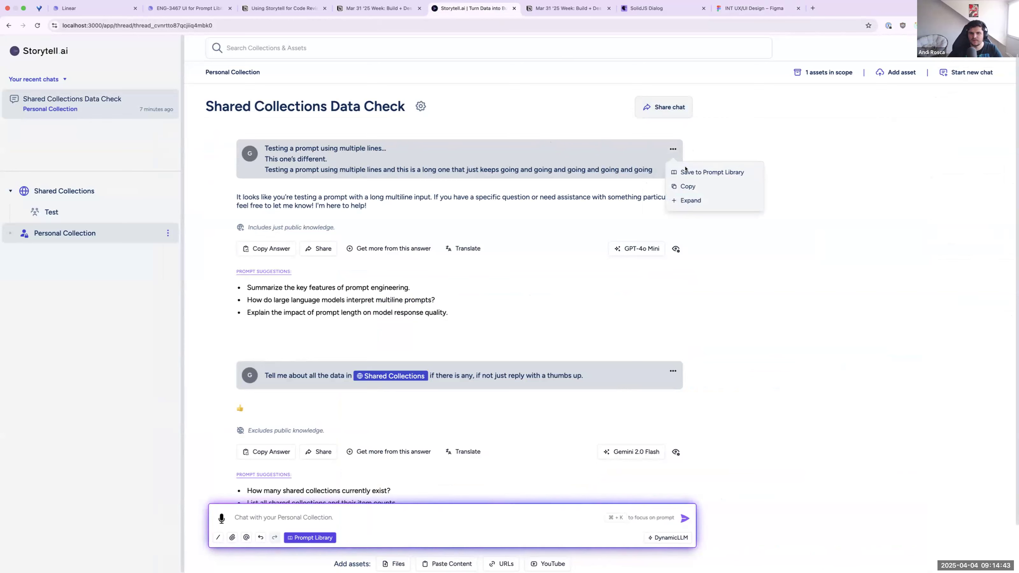
pyautogui.click(675, 150)
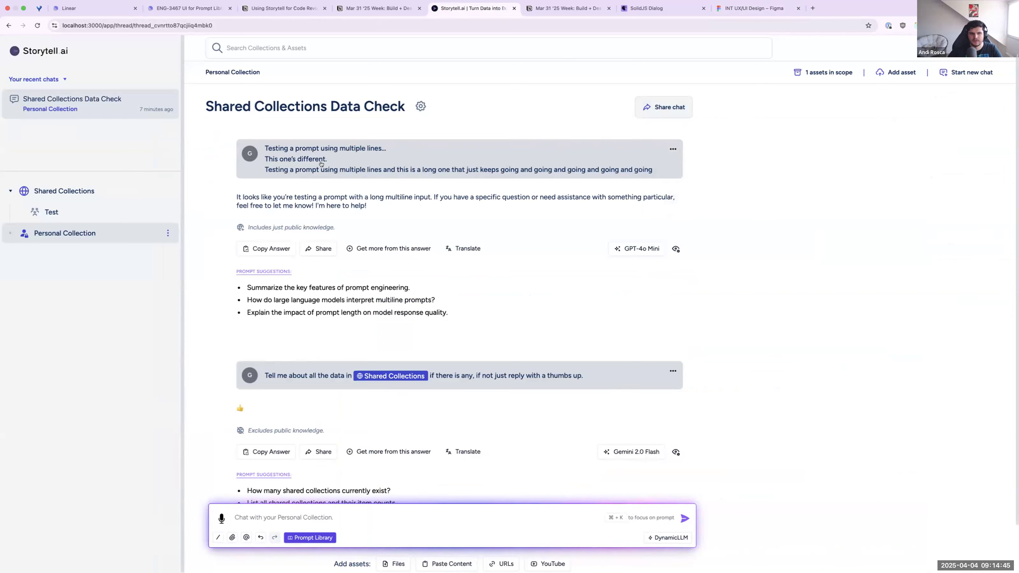
# Expand the multi-line test prompt to its full text and toggle it between collapsed and expanded several times
pyautogui.click(675, 150)
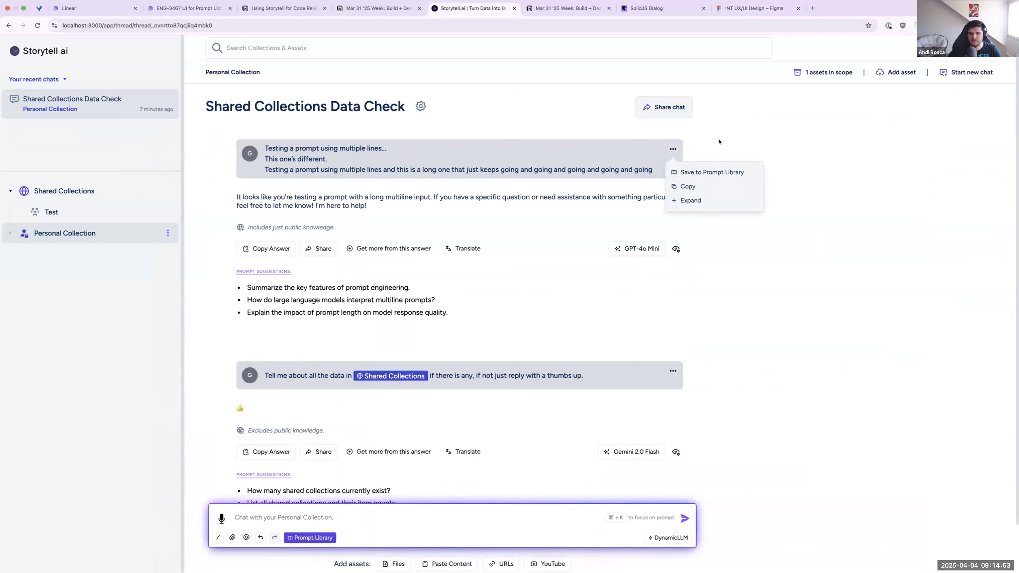
pyautogui.click(684, 203)
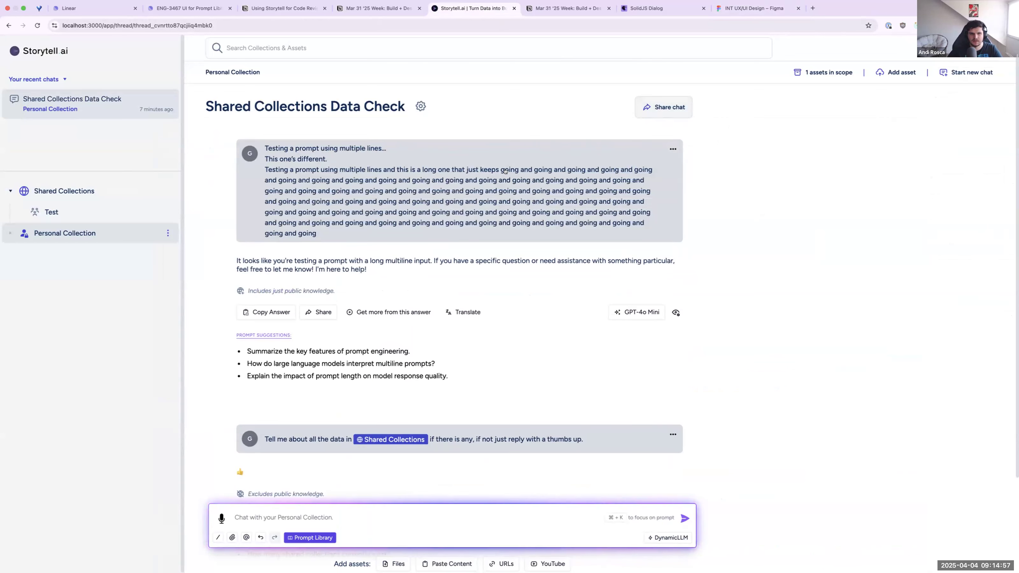
pyautogui.click(284, 189)
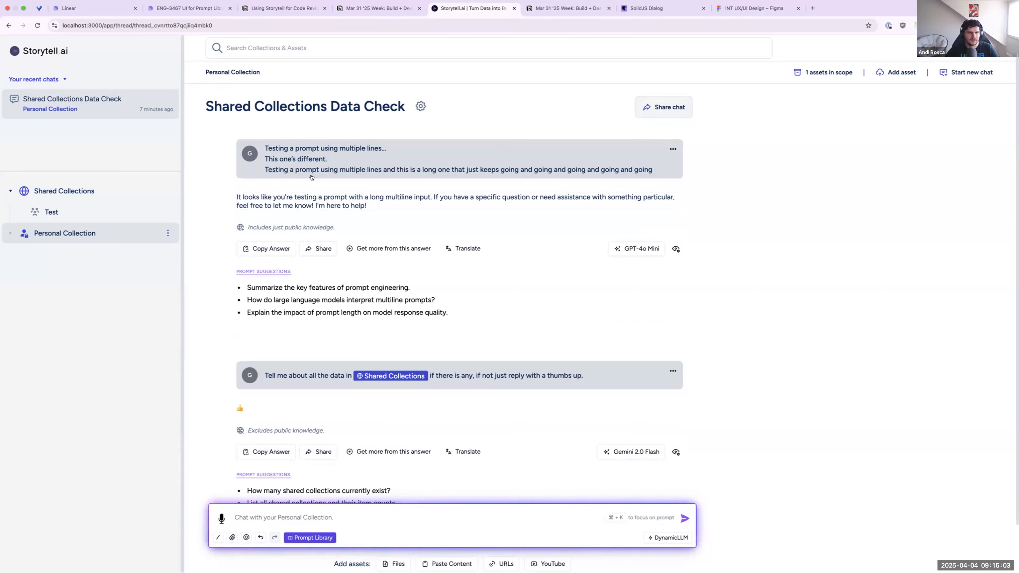
pyautogui.click(521, 155)
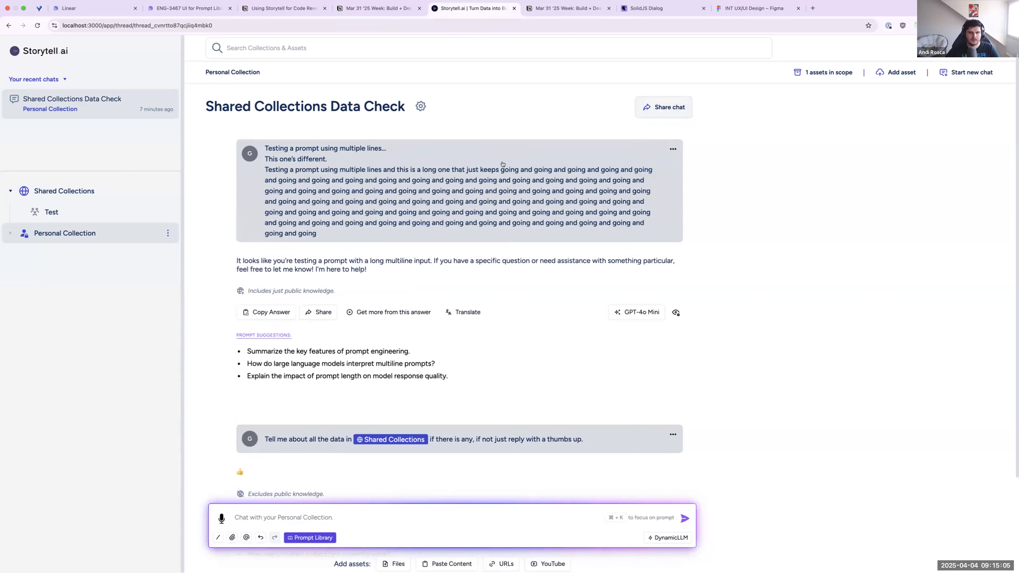
pyautogui.click(480, 160)
pyautogui.click(548, 155)
pyautogui.click(641, 148)
pyautogui.click(599, 164)
# Check the save option among the multi-line test prompt's actions, leaving the prompt unsaved
pyautogui.click(676, 152)
pyautogui.click(673, 150)
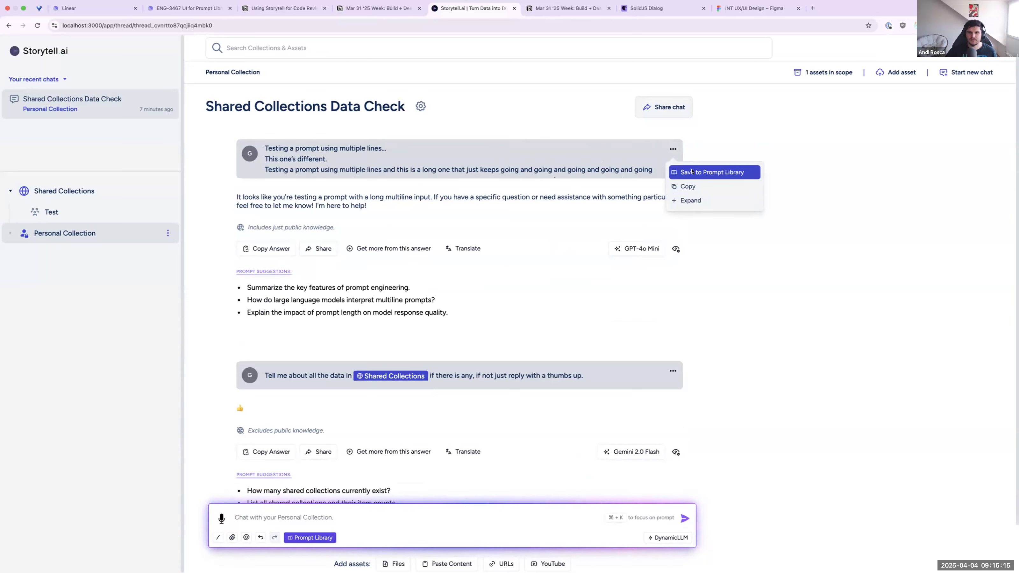
pyautogui.click(744, 140)
# Start saving the Shared Collections thumbs-up prompt to the Prompt Library and name it "My cool prompt"
pyautogui.scroll(-1, 373, 364)
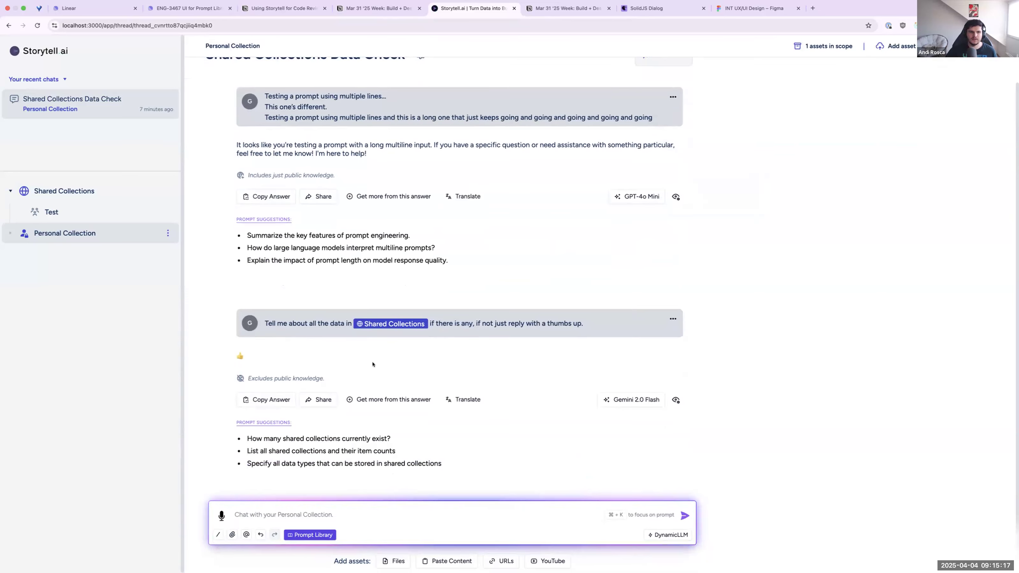
pyautogui.click(672, 319)
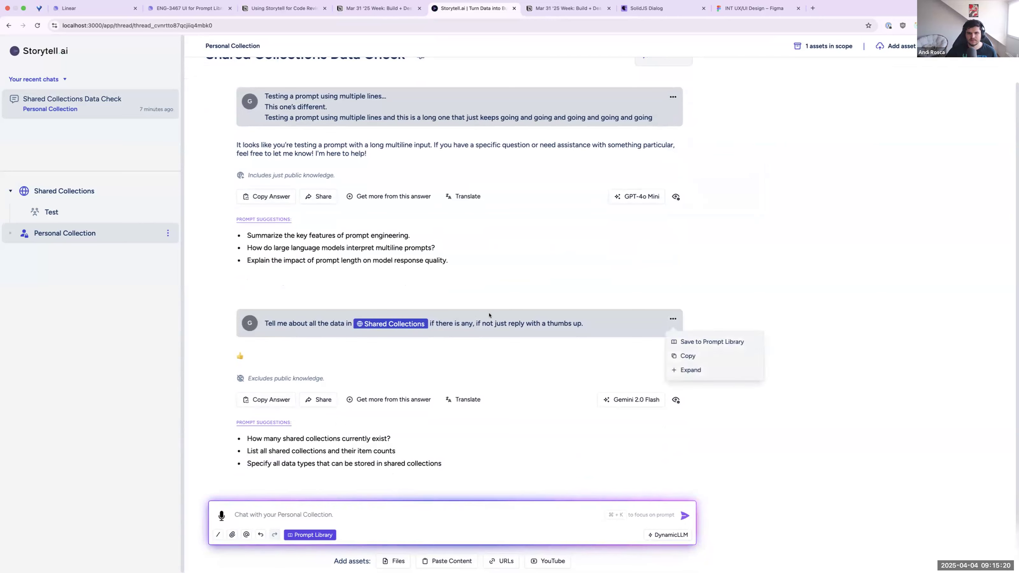
pyautogui.click(696, 342)
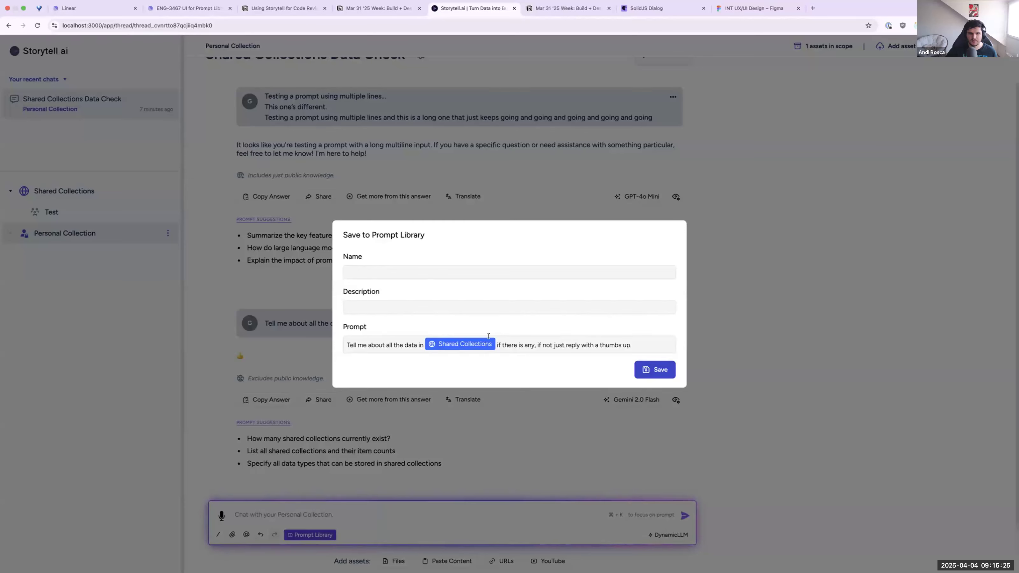
pyautogui.click(438, 274)
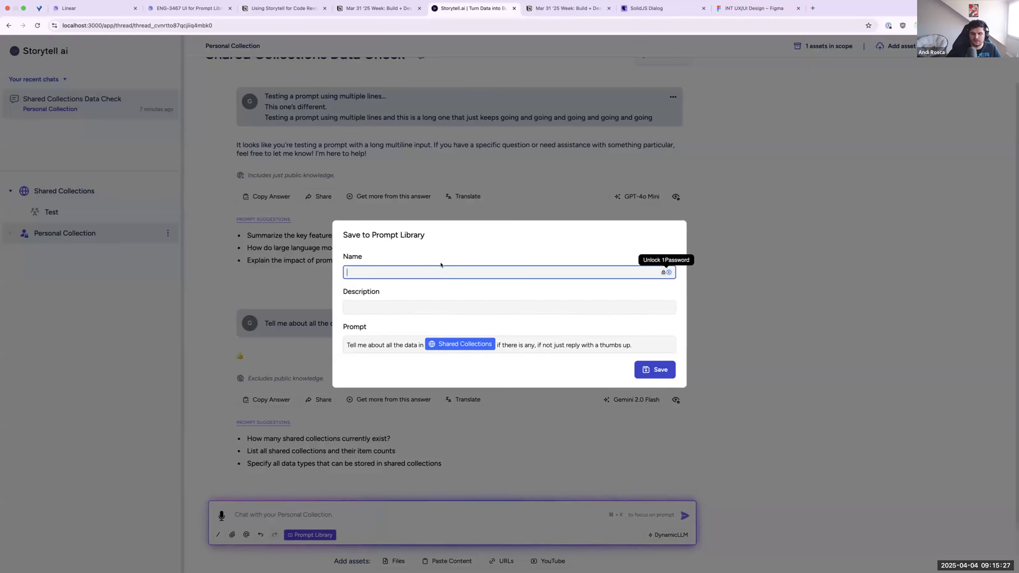
pyautogui.click(413, 303)
pyautogui.click(405, 266)
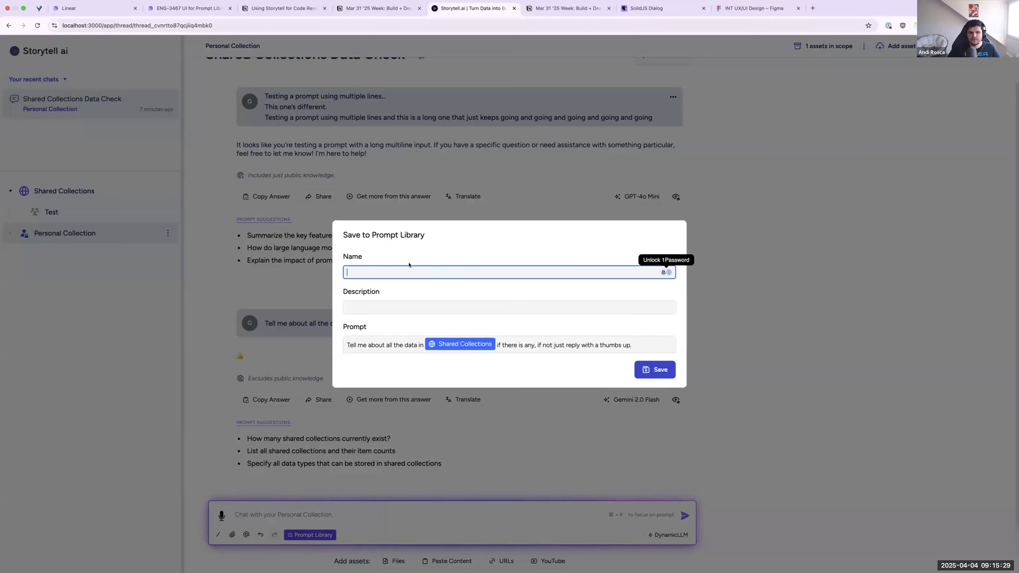
pyautogui.write('My coo')
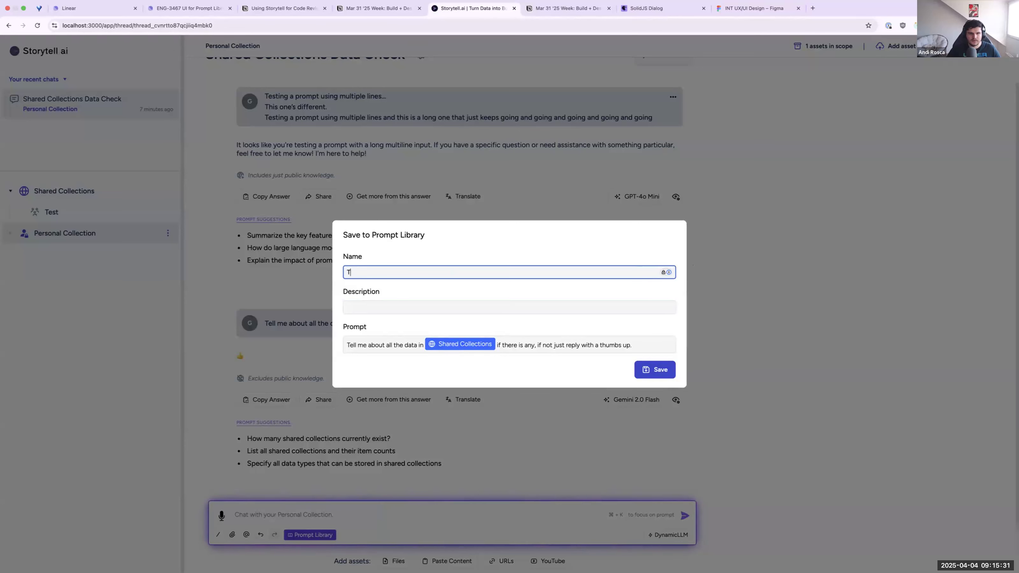
pyautogui.write('l prompt')
# Enter the description "This shows data from shared collections" for the new library prompt
pyautogui.click(402, 303)
pyautogui.write('Thsi')
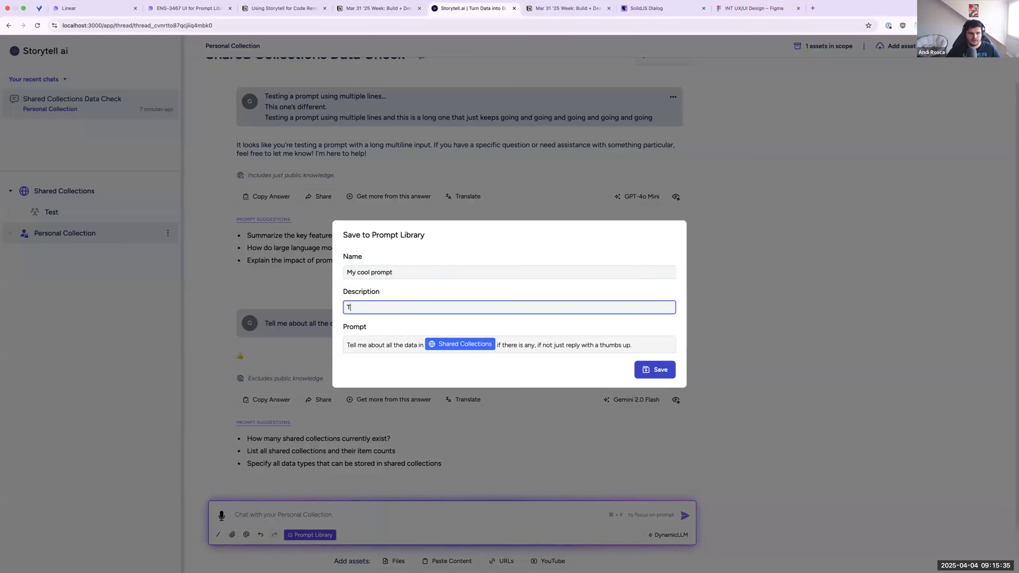
pyautogui.press('BackSpace')
pyautogui.press('BackSpace')
pyautogui.press('BackSpace')
pyautogui.press('BackSpace')
pyautogui.write('thsi')
pyautogui.press('BackSpace')
pyautogui.press('BackSpace')
pyautogui.press('BackSpace')
pyautogui.press('BackSpace')
pyautogui.write('this')
pyautogui.press('BackSpace')
pyautogui.press('BackSpace')
pyautogui.press('BackSpace')
pyautogui.press('BackSpace')
pyautogui.press('BackSpace')
pyautogui.write('This ')
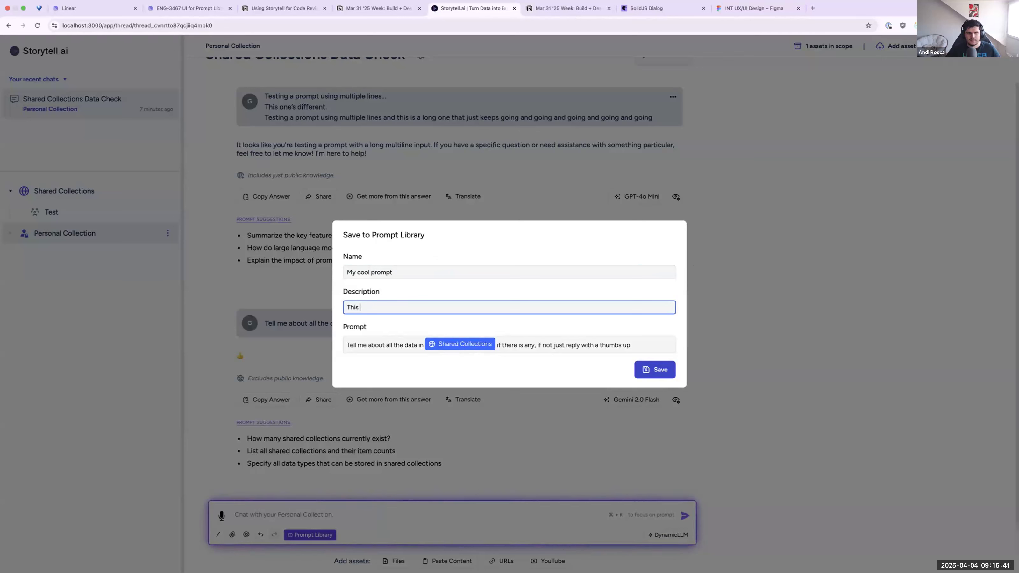
pyautogui.write('gives data from shared collections')
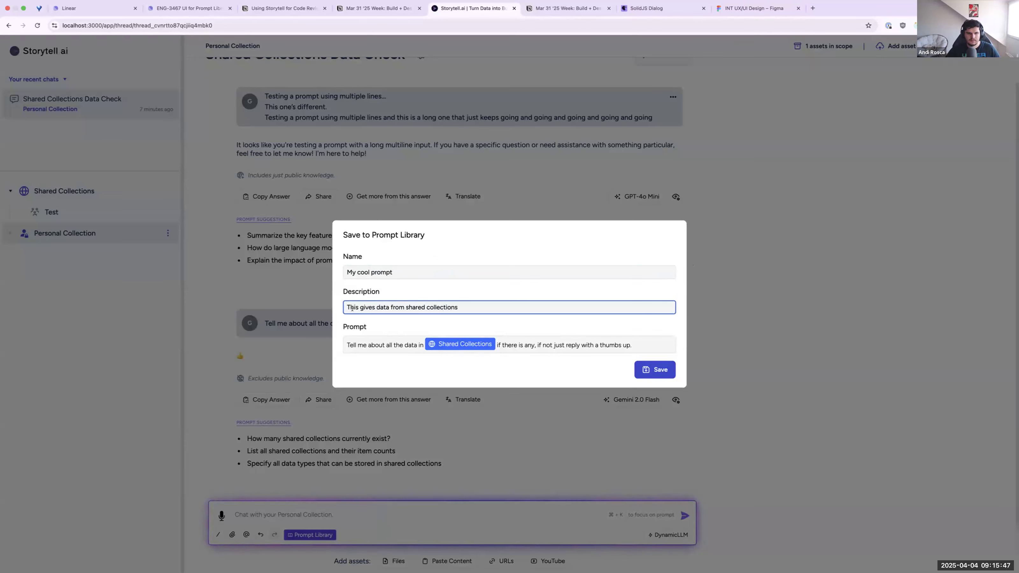
pyautogui.doubleClick(365, 307)
pyautogui.write('shows')
# Replace the Shared Collections mention in the prompt text with a mention of the Test collection
pyautogui.click(378, 342)
pyautogui.moveTo(352, 338); pyautogui.dragTo(557, 345)
pyautogui.click(586, 345)
pyautogui.click(638, 341)
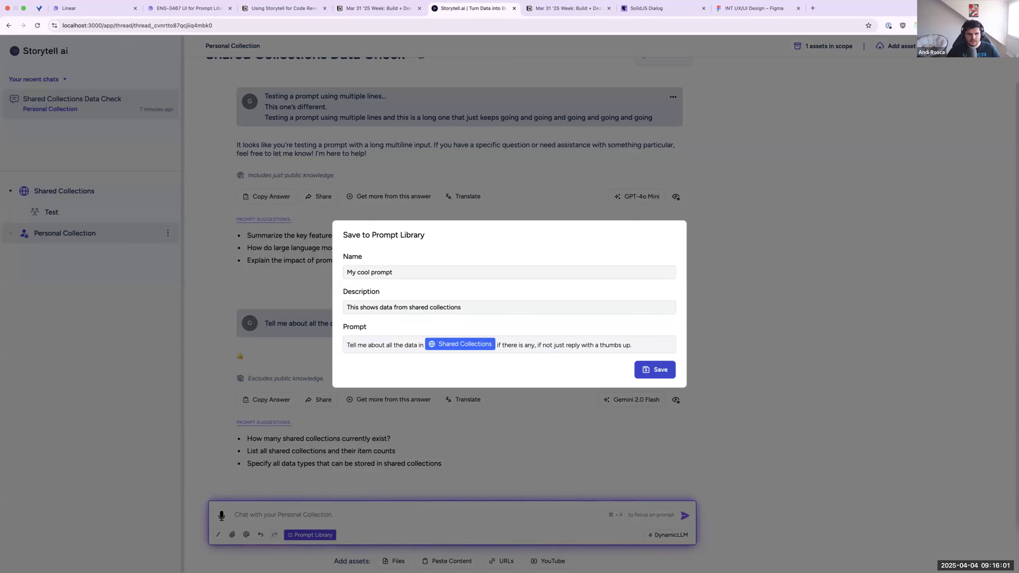
pyautogui.press('BackSpace')
pyautogui.press('Down')
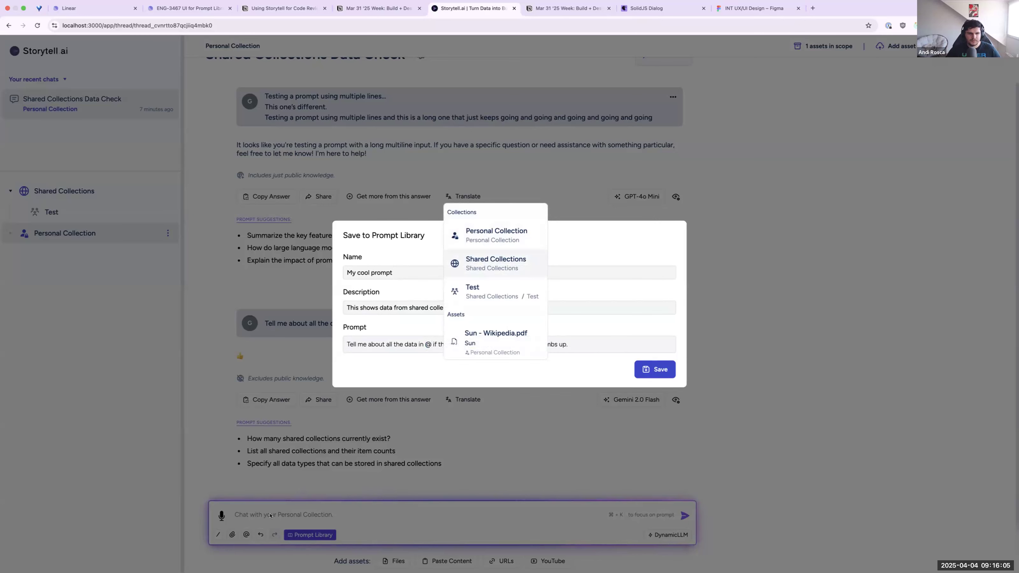
pyautogui.press('Escape')
pyautogui.press('BackSpace')
pyautogui.write('@')
pyautogui.press('Down')
pyautogui.press('Down')
pyautogui.press('Down')
pyautogui.press('Up')
pyautogui.press('Up')
pyautogui.press('Down')
pyautogui.press('Return')
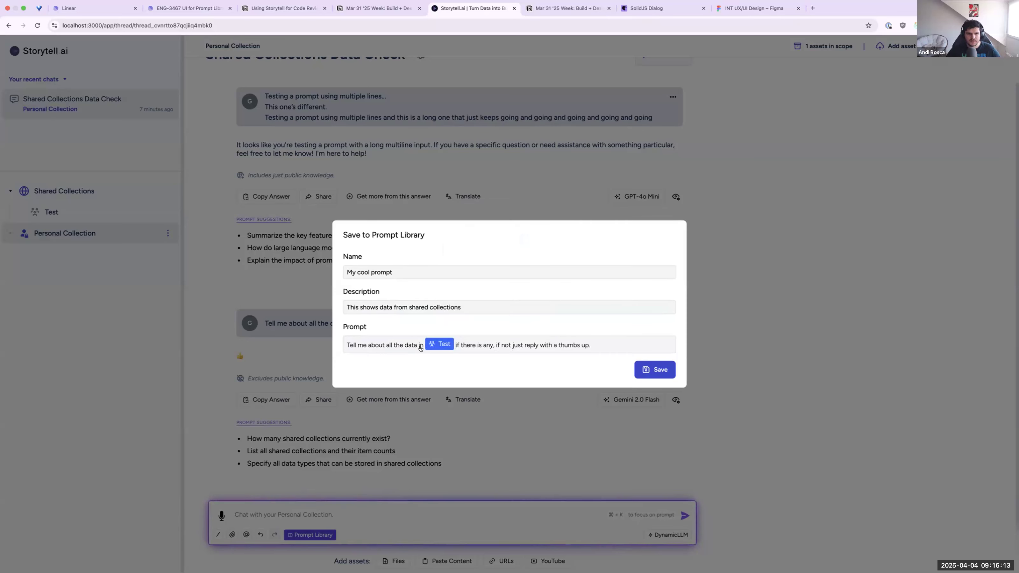
# Check the edited prompt text and save the prompt to the library
pyautogui.tripleClick(403, 342)
pyautogui.click(629, 336)
pyautogui.click(650, 369)
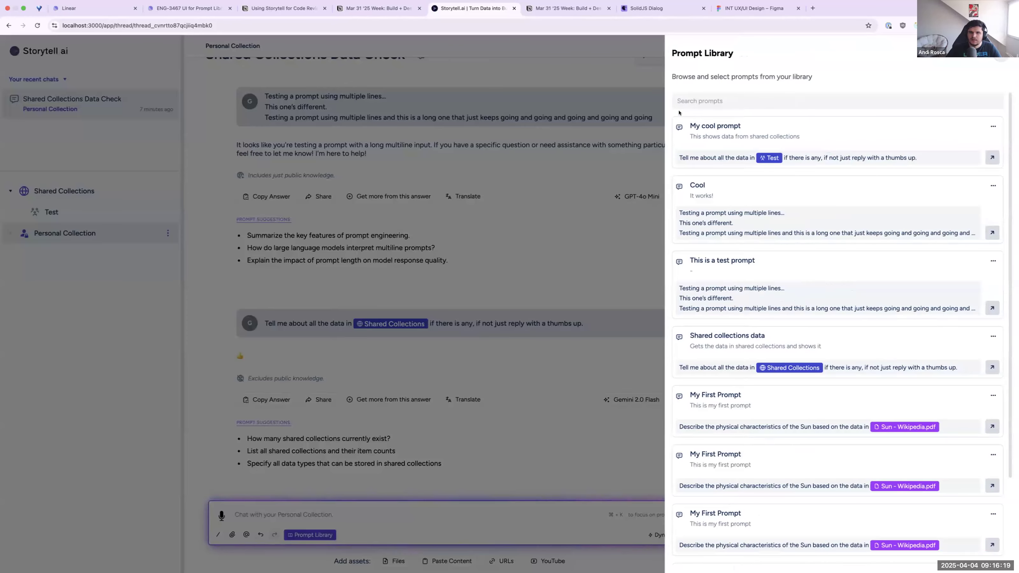
# Look through the Prompt Library list and examine the name and description of the My cool prompt entry
pyautogui.moveTo(676, 51); pyautogui.dragTo(722, 99)
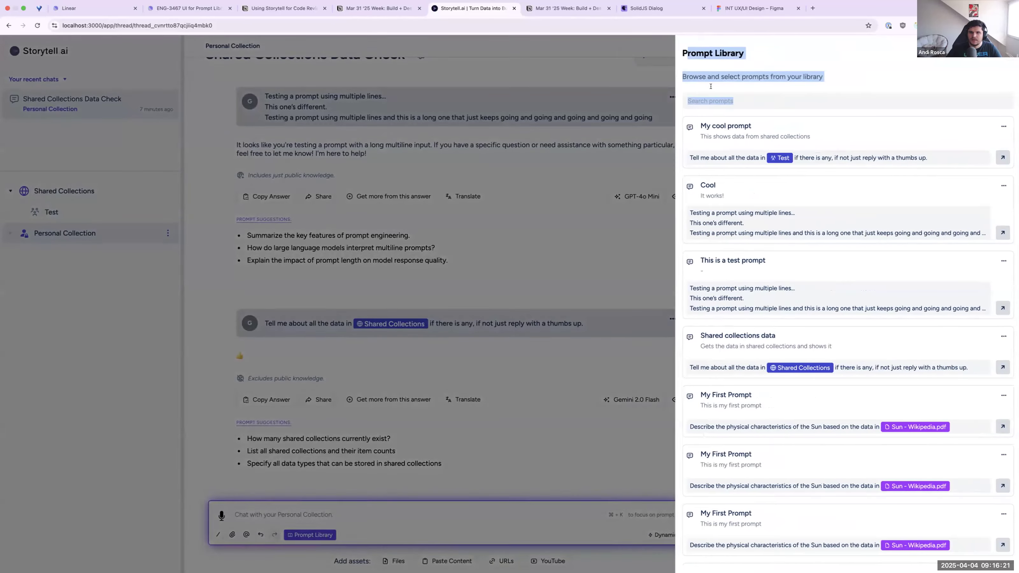
pyautogui.click(769, 76)
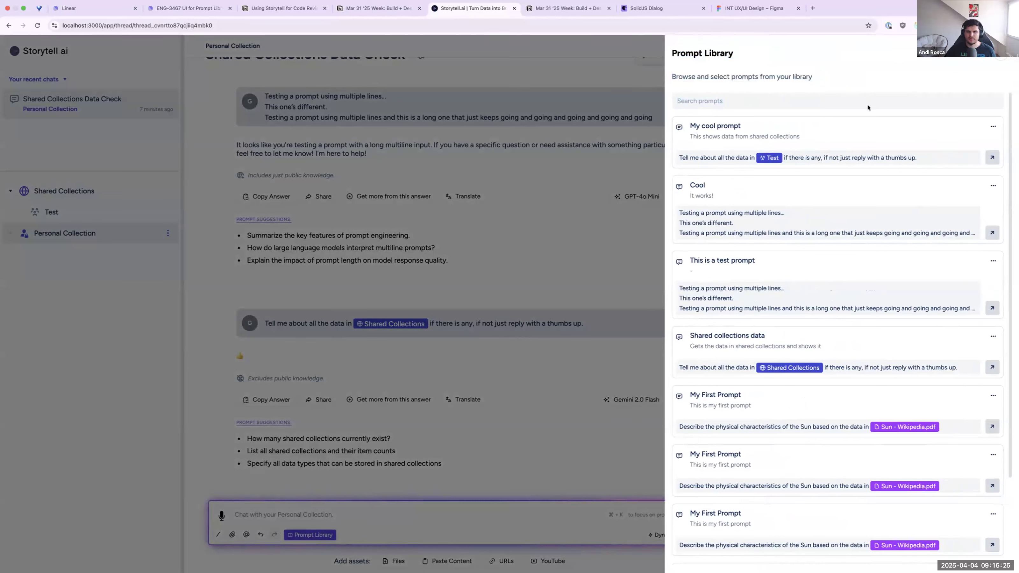
pyautogui.scroll(-3, 902, 209)
pyautogui.scroll(3, 845, 288)
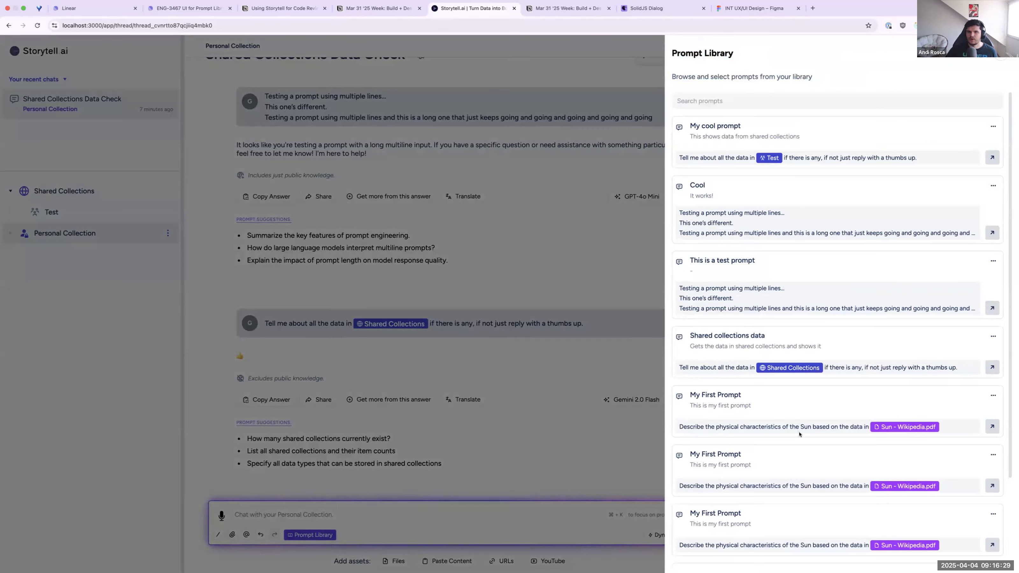
pyautogui.moveTo(693, 126); pyautogui.dragTo(755, 150)
pyautogui.click(844, 116)
pyautogui.moveTo(689, 134); pyautogui.dragTo(809, 138)
pyautogui.click(809, 138)
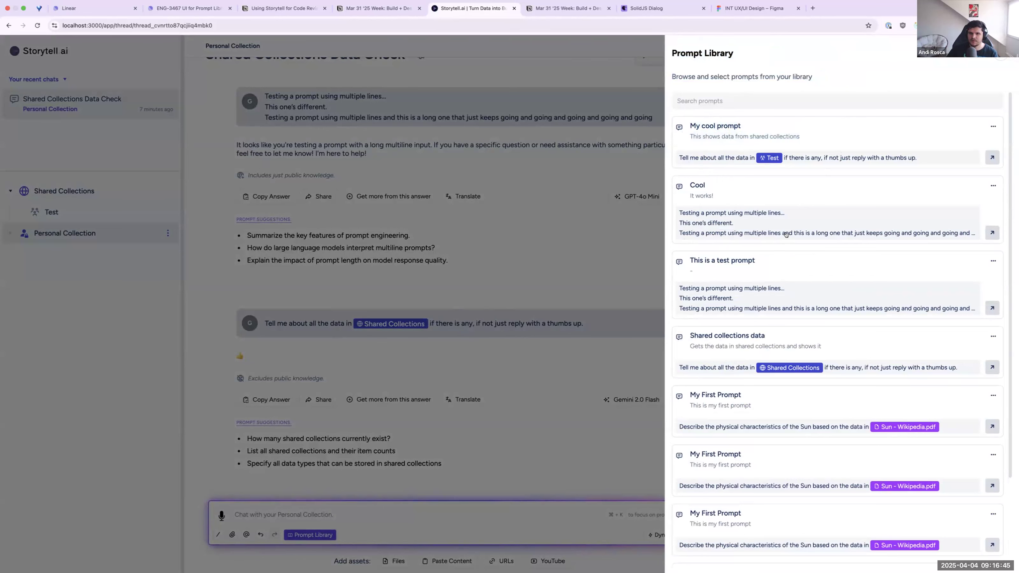
# Expand and collapse the full text of the Cool prompt, and insert My cool prompt into the chat box
pyautogui.click(804, 230)
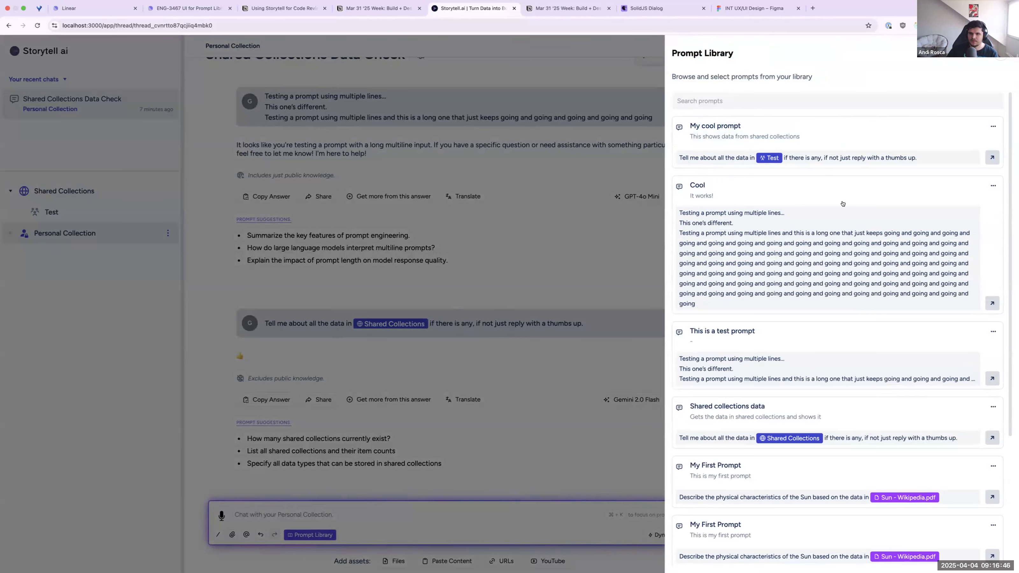
pyautogui.click(804, 233)
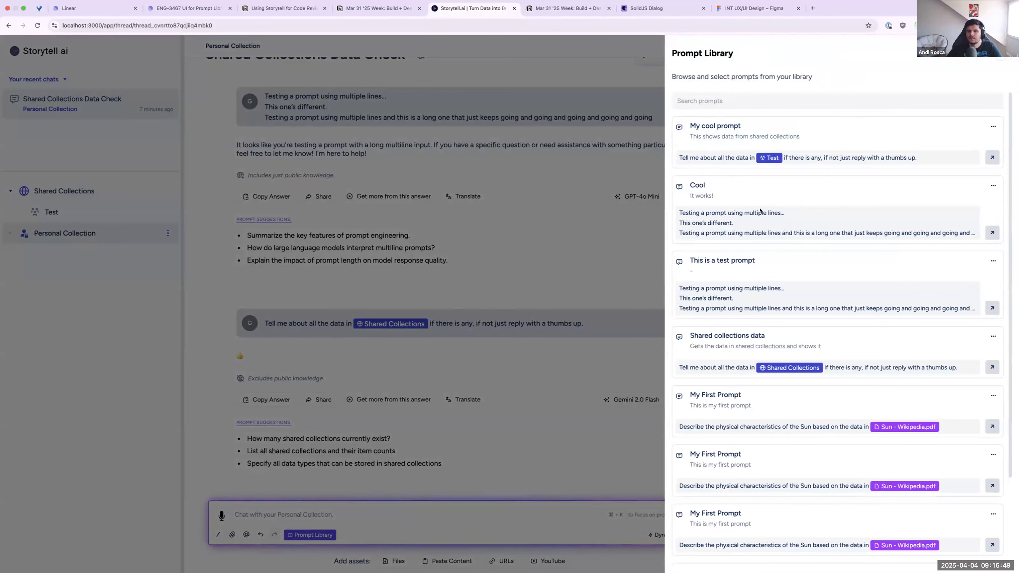
pyautogui.click(992, 158)
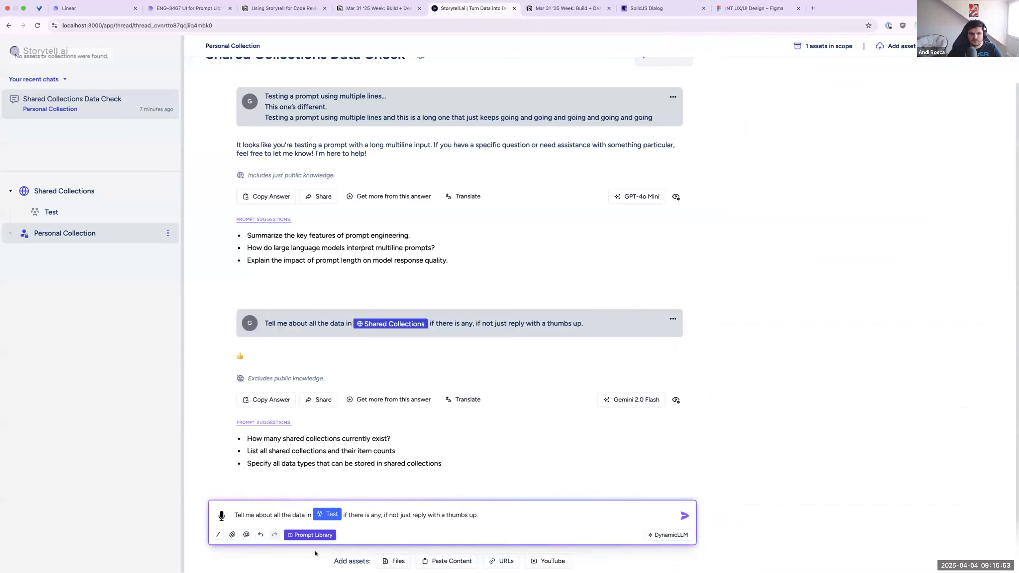
pyautogui.click(505, 514)
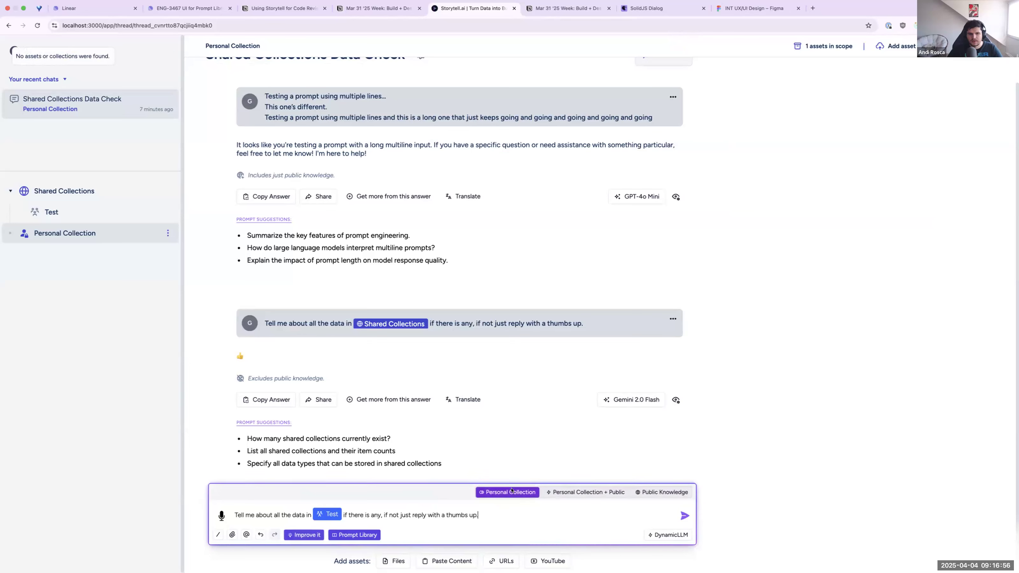
# Reopen the Prompt Library, check the actions offered for My cool prompt and look through the saved prompts
pyautogui.click(349, 535)
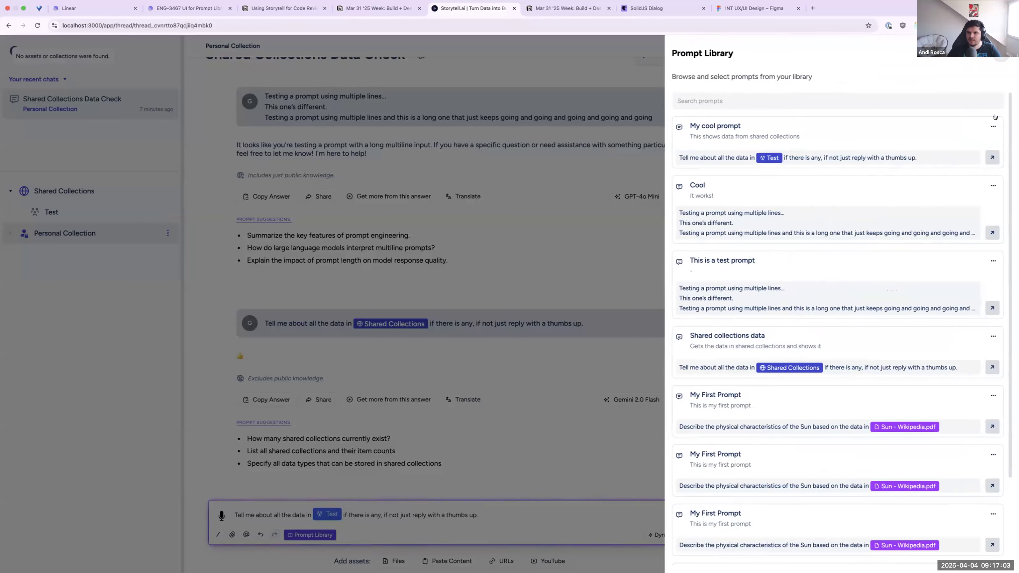
pyautogui.click(993, 126)
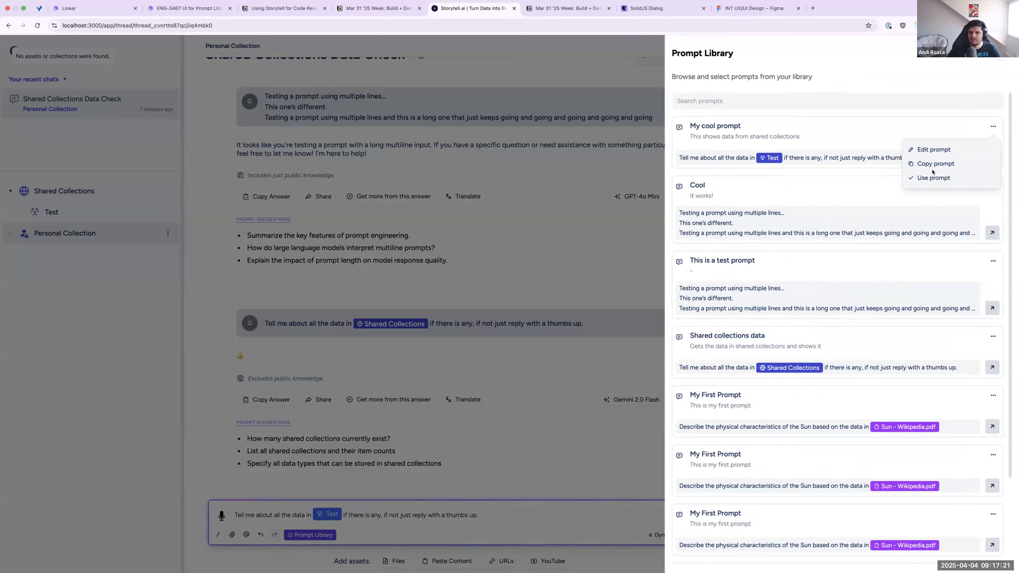
pyautogui.click(875, 127)
pyautogui.scroll(-3, 843, 190)
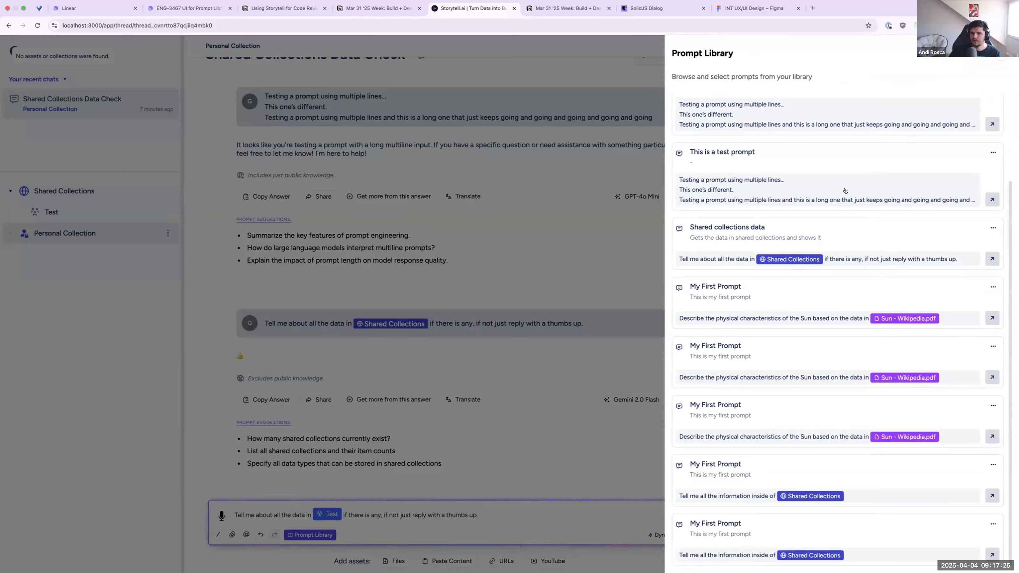
pyautogui.scroll(3, 819, 257)
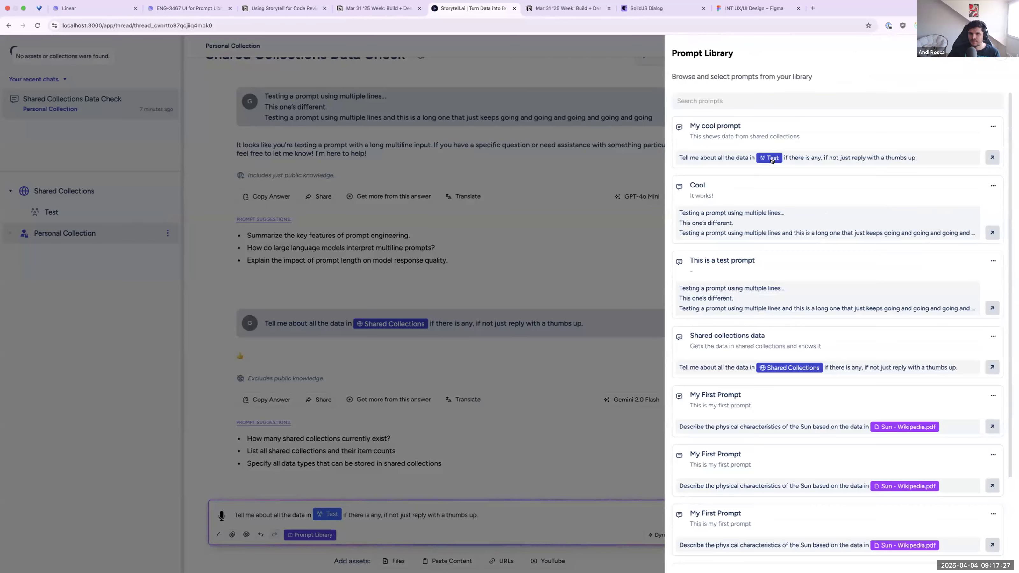
pyautogui.scroll(-3, 816, 231)
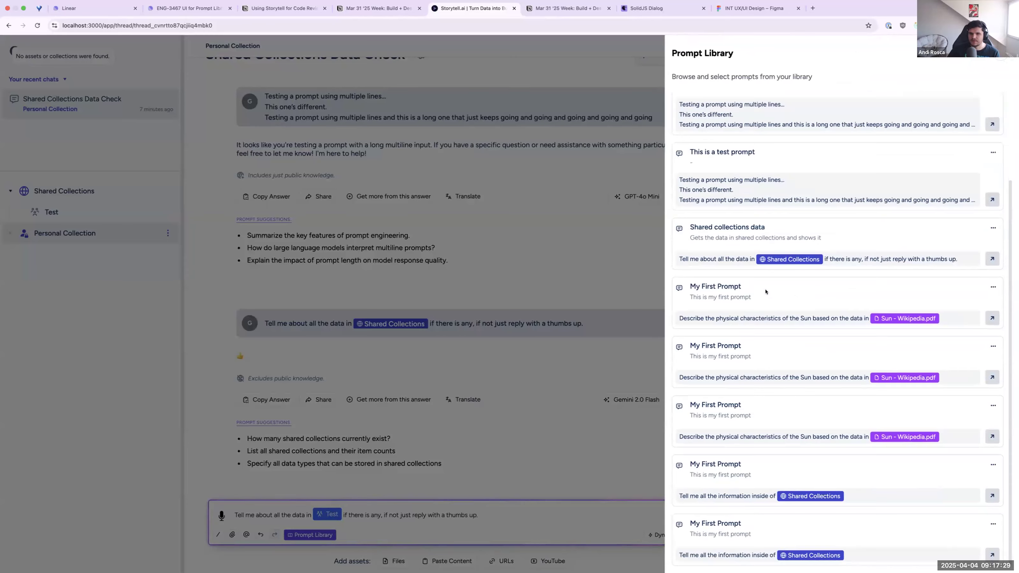
pyautogui.click(321, 508)
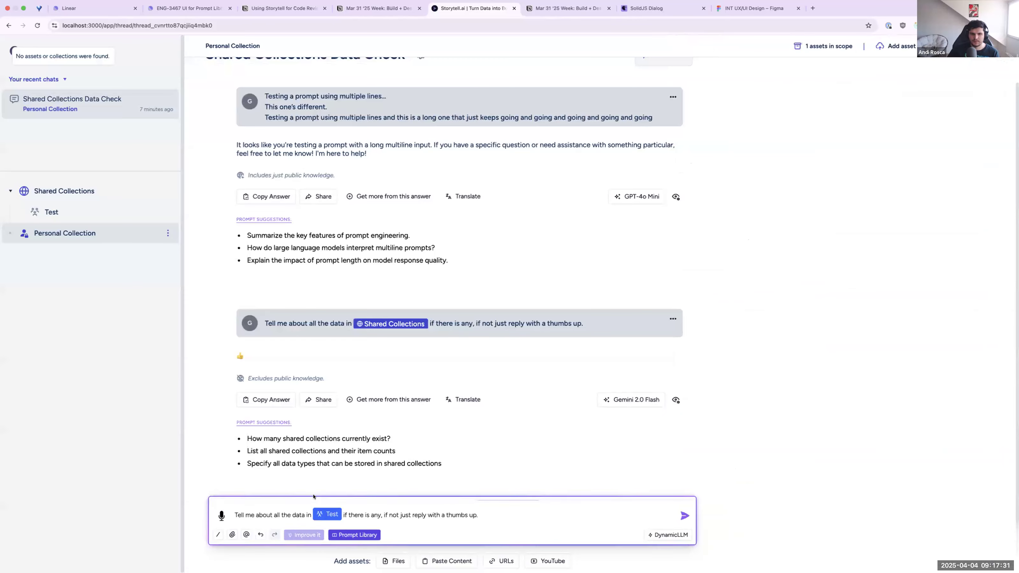
pyautogui.click(354, 534)
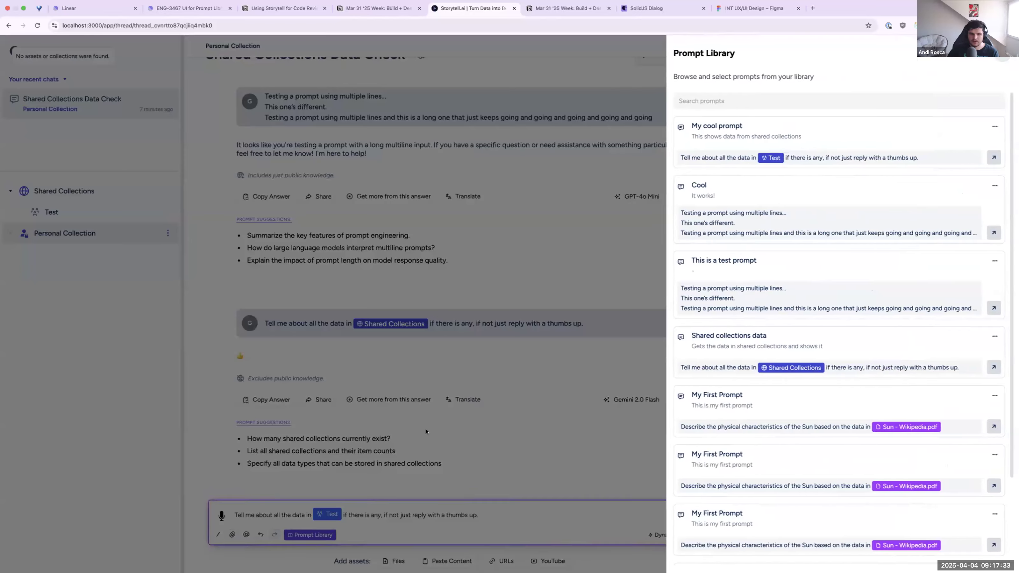
pyautogui.press('Escape')
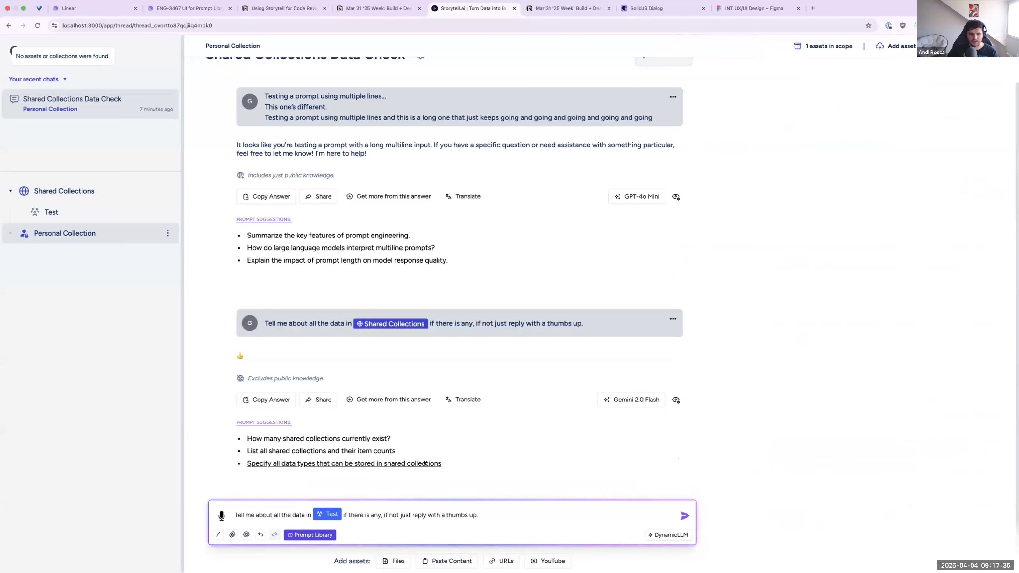
pyautogui.click(377, 515)
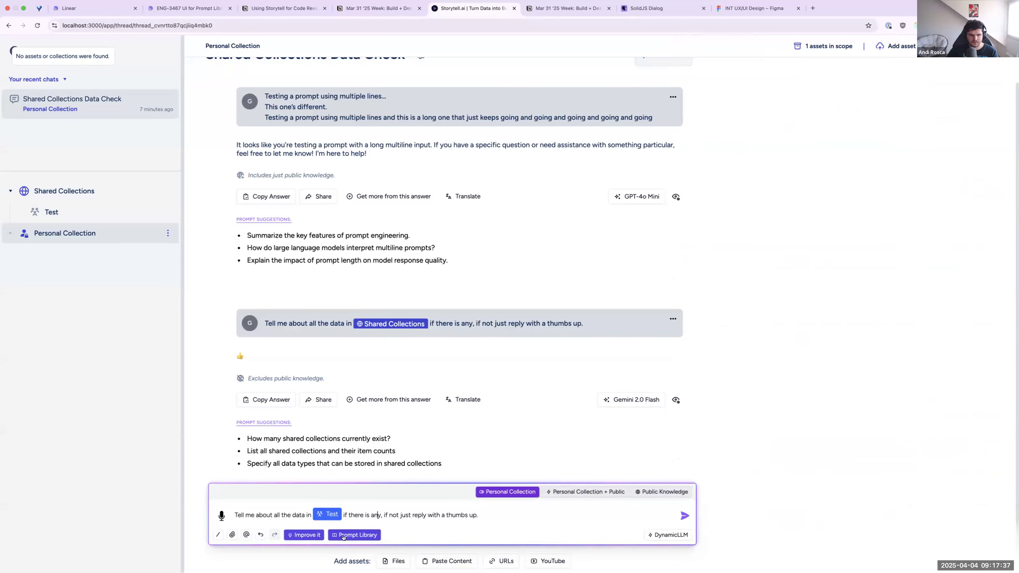
pyautogui.press('Escape')
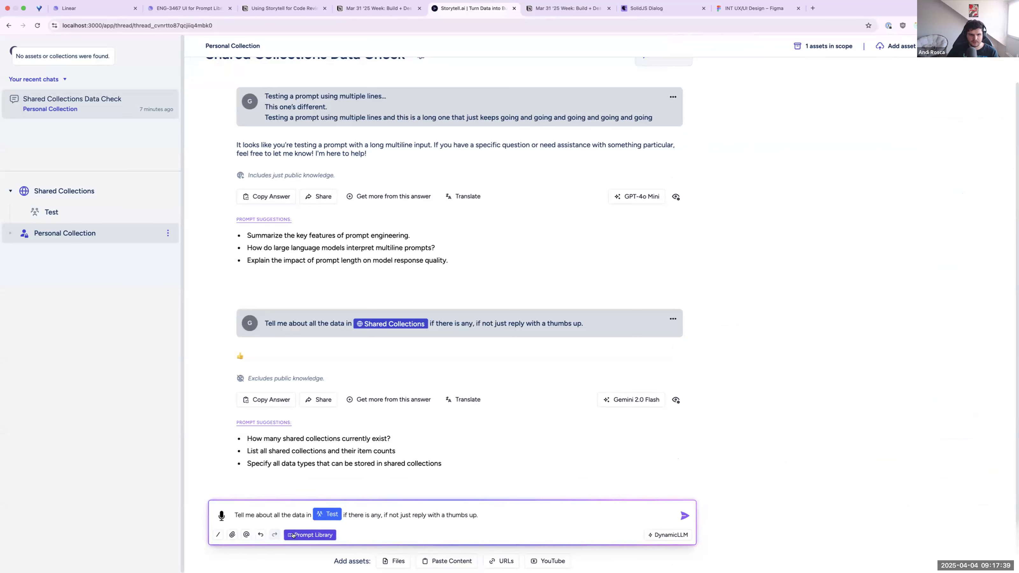
# Clear the inserted prompt text from the chat box
pyautogui.click(405, 515)
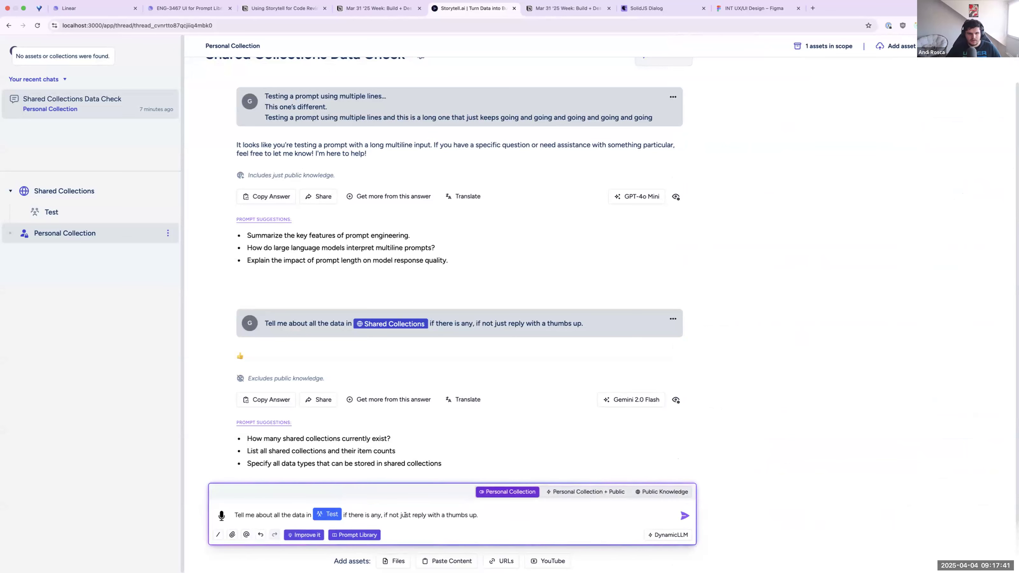
pyautogui.press('super+BackSpace')
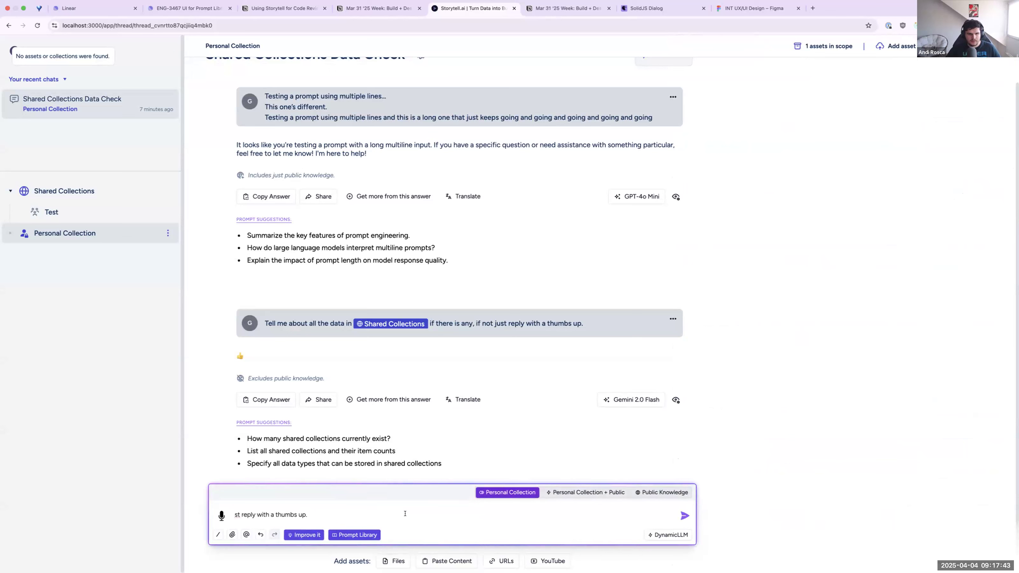
pyautogui.press('super+BackSpace')
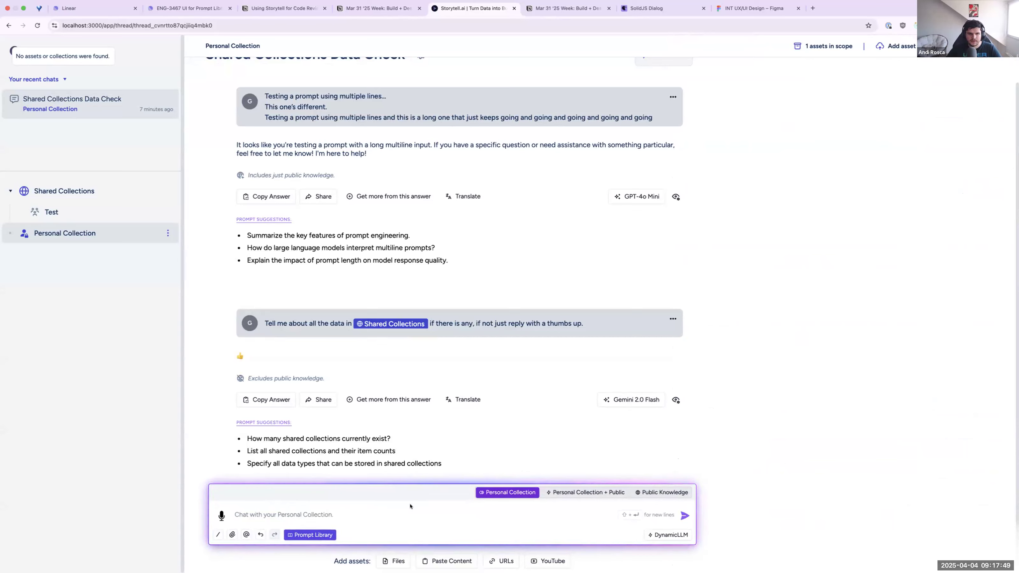
# Search the Prompt Library for "Cool prompt"
pyautogui.click(310, 535)
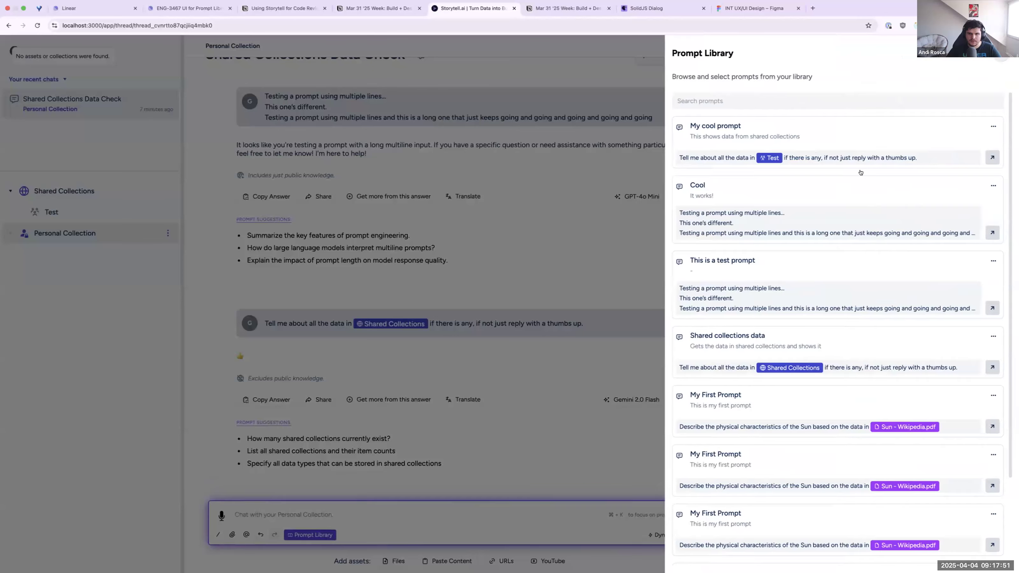
pyautogui.scroll(-3, 990, 253)
pyautogui.scroll(3, 992, 252)
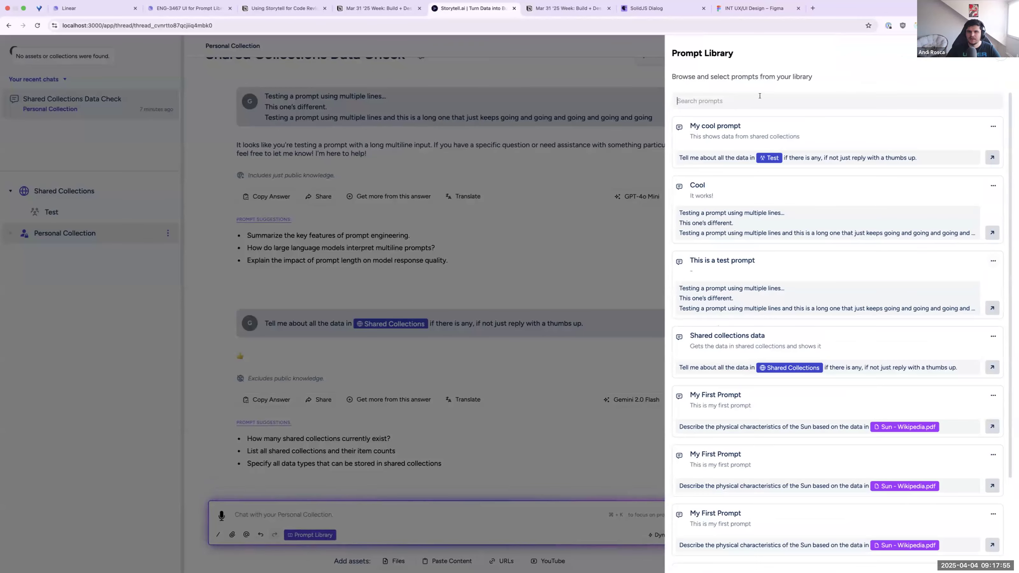
pyautogui.write('Coo')
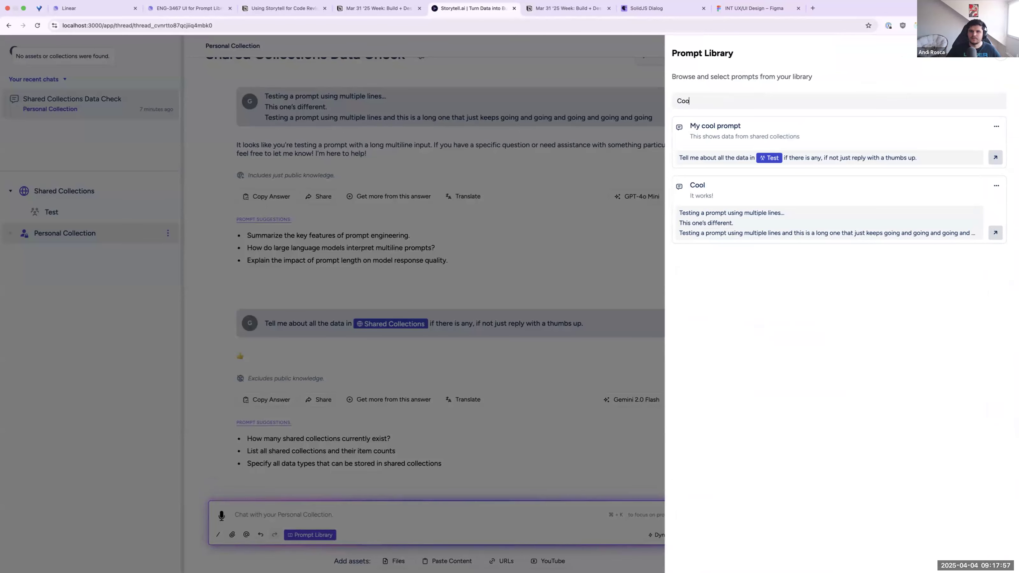
pyautogui.write('l prompt')
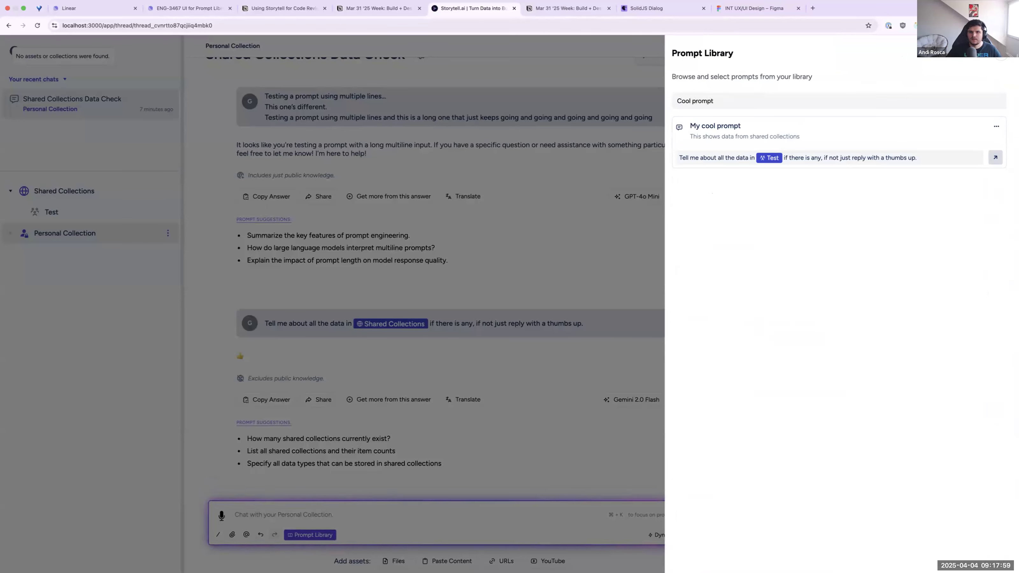
# Search the Prompt Library for "testing" instead, and close the library
pyautogui.press('super+BackSpace')
pyautogui.write('testing')
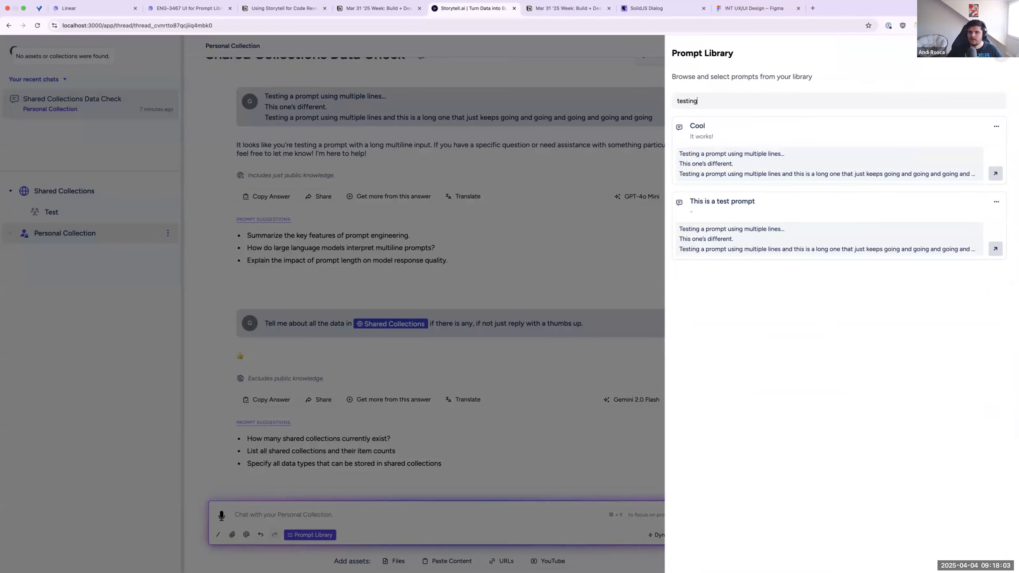
pyautogui.press('Escape')
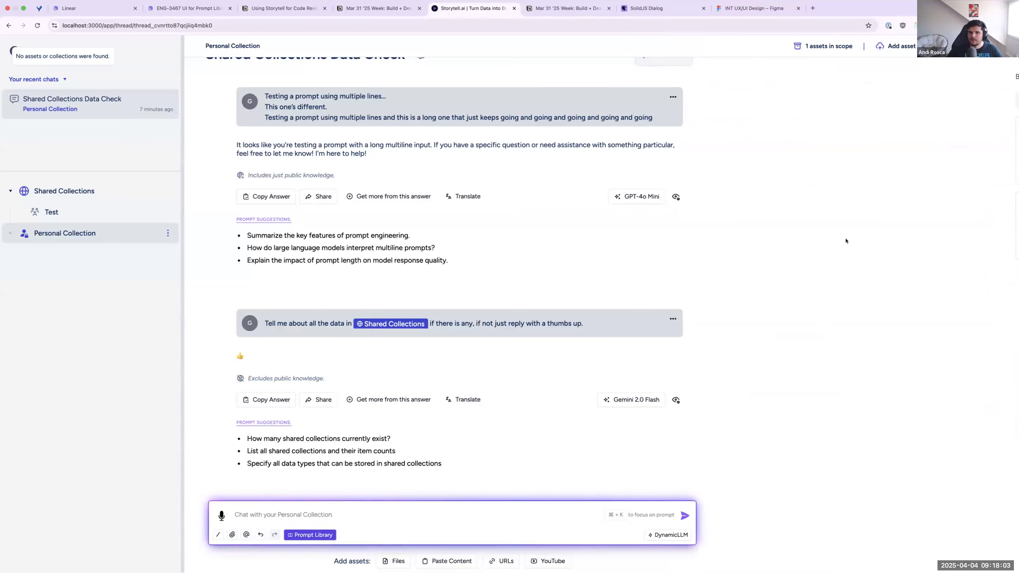
# View the Save to Prompt Library form for the chat's multi-line test prompt and close it without saving
pyautogui.click(266, 514)
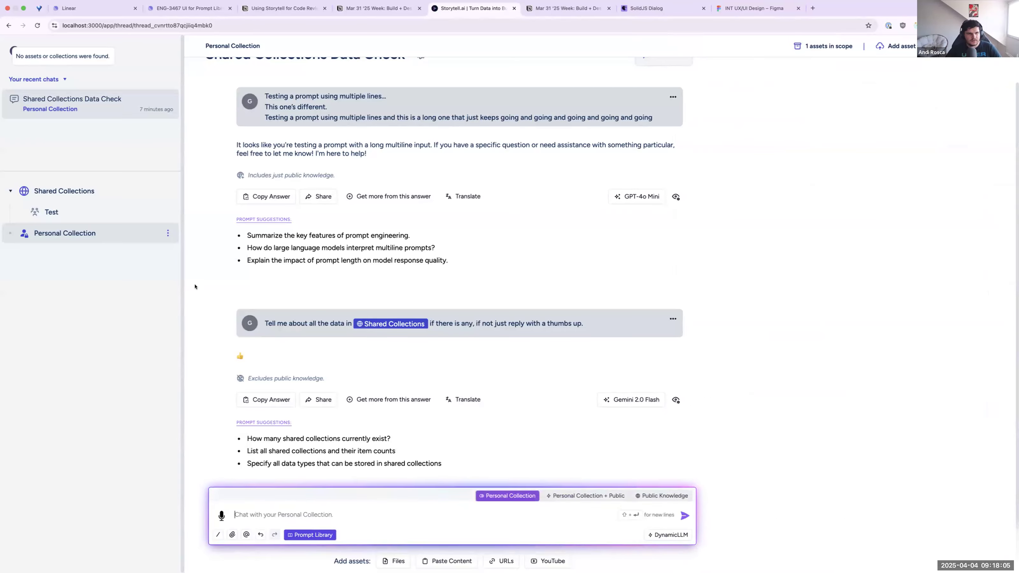
pyautogui.scroll(2, 196, 292)
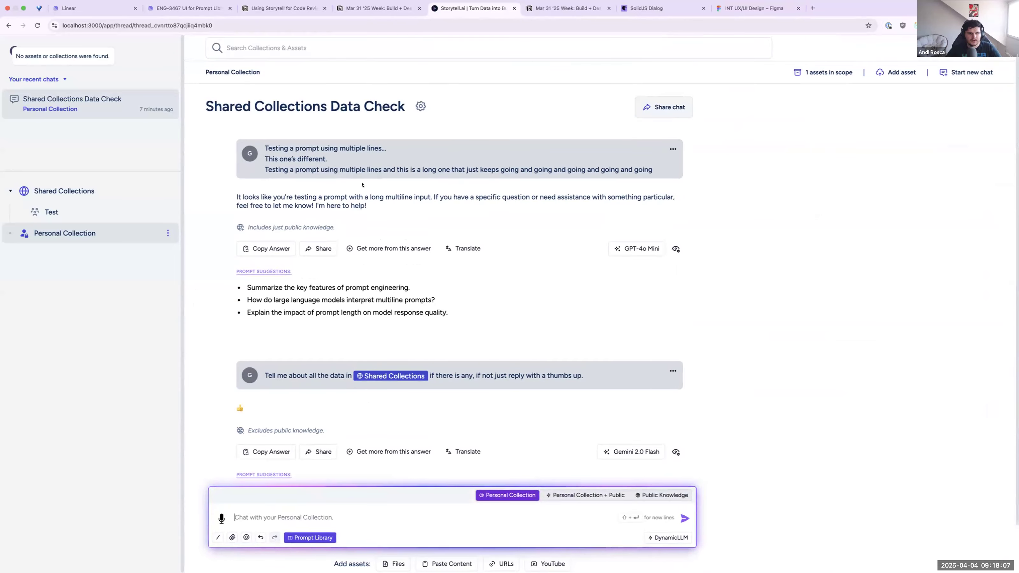
pyautogui.click(801, 145)
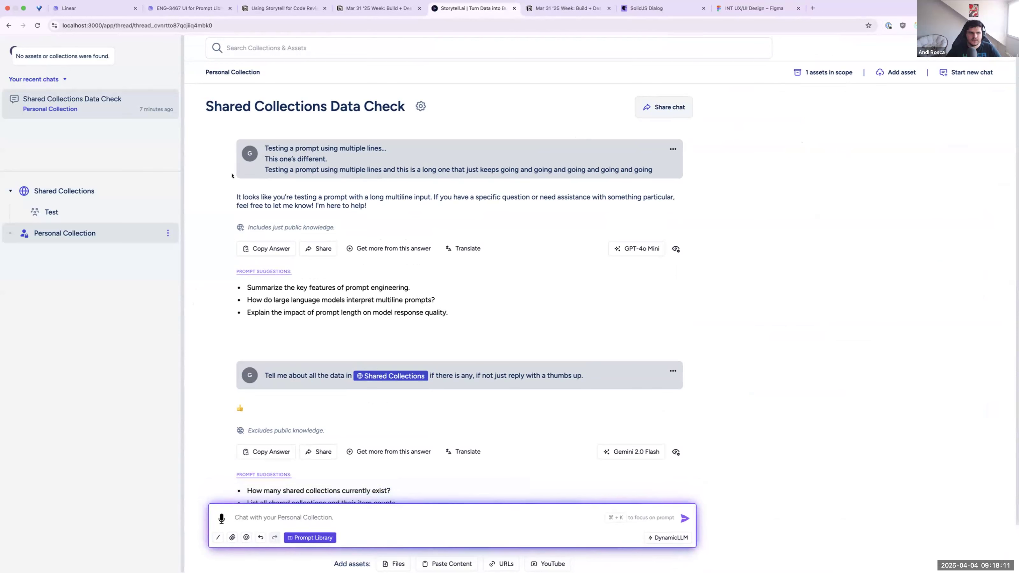
pyautogui.click(672, 149)
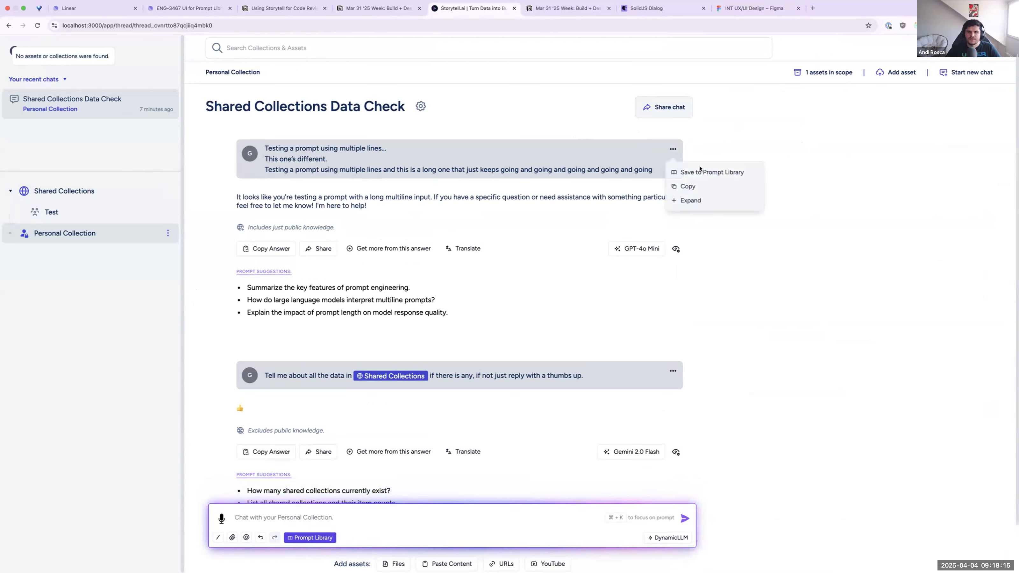
pyautogui.click(700, 169)
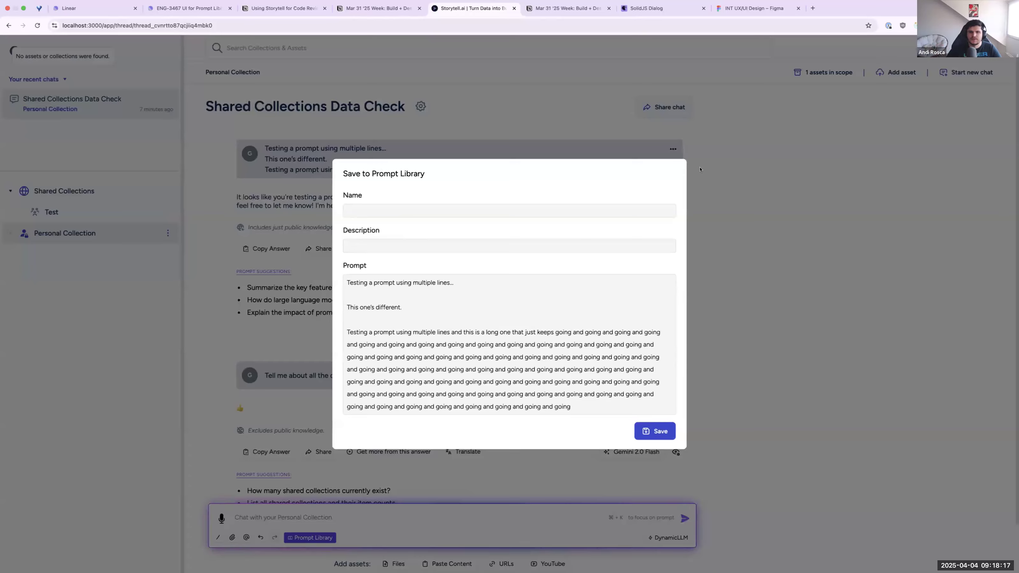
pyautogui.press('Escape')
# View the Prompt Library and the save form for the chat's Shared Collections prompt, closing both without saving
pyautogui.click(310, 538)
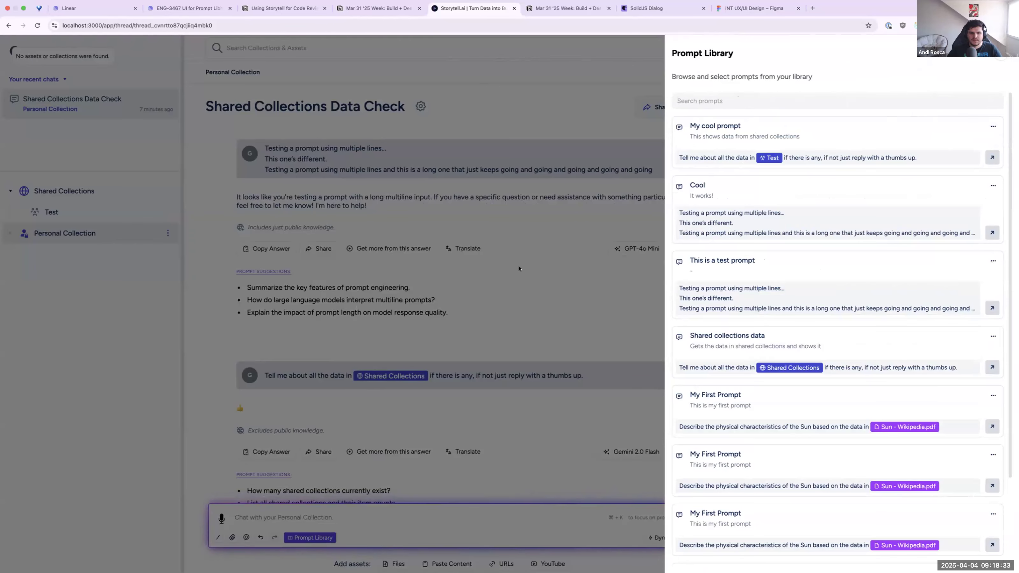
pyautogui.click(506, 319)
pyautogui.click(672, 372)
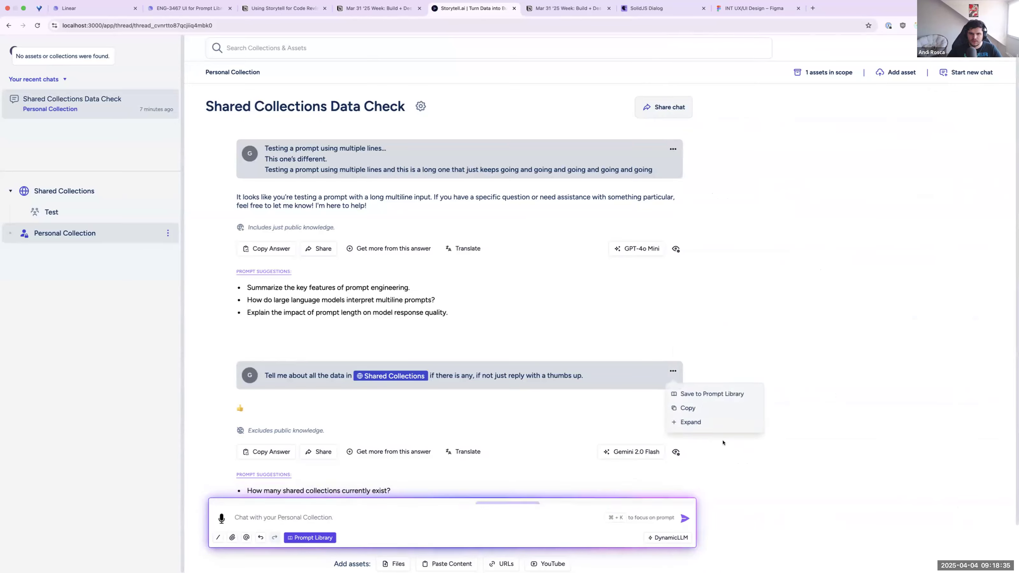
pyautogui.click(704, 394)
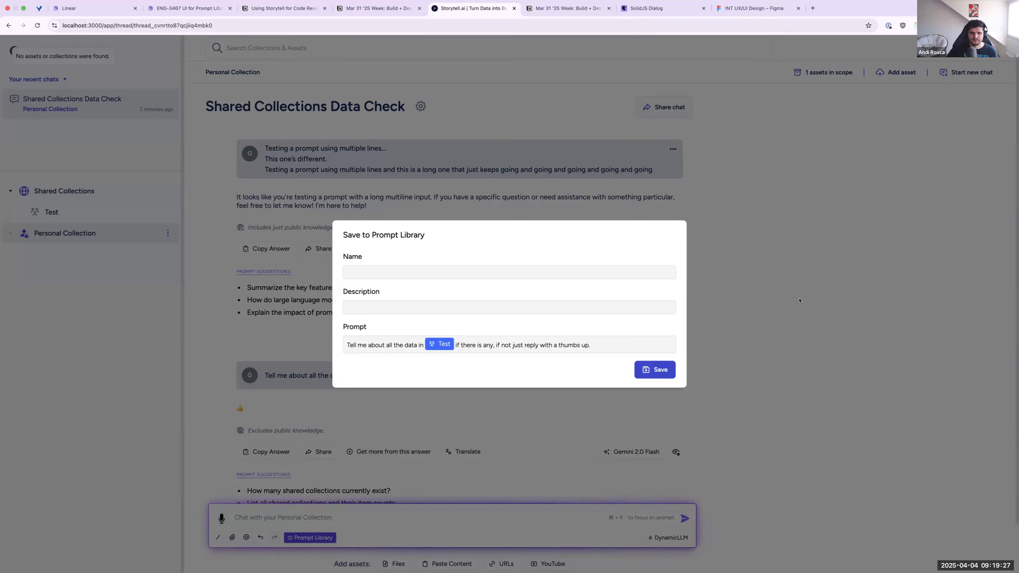
pyautogui.click(405, 515)
pyautogui.click(309, 537)
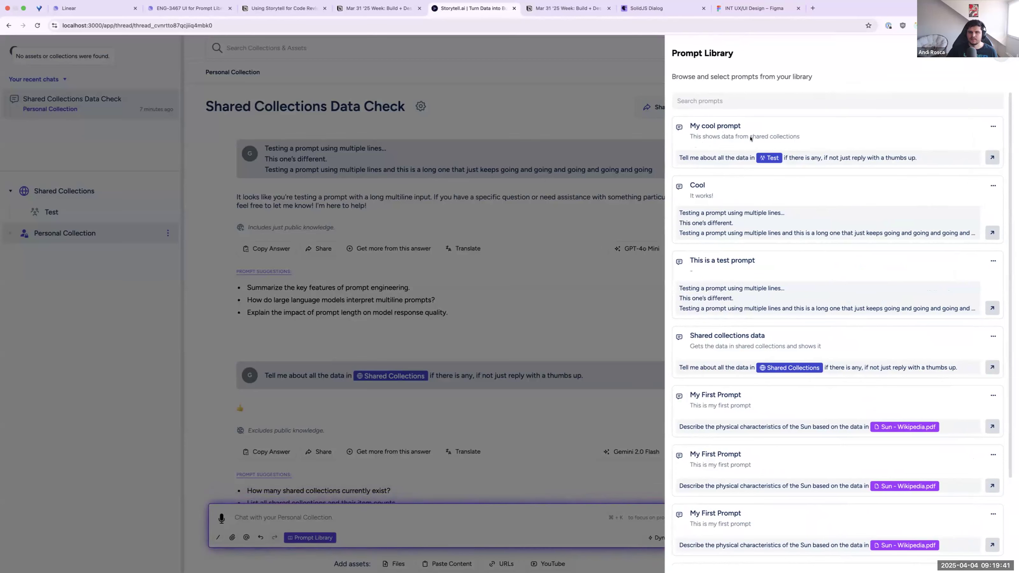
pyautogui.click(425, 140)
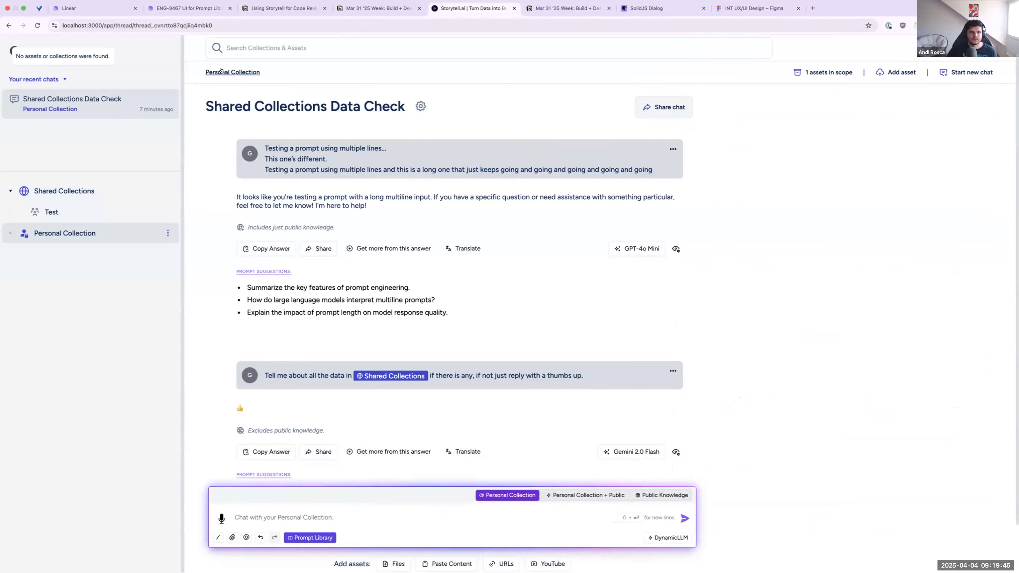
# View the Personal Collection and Test collection pages, and return to the Shared Collections Data Check chat
pyautogui.click(233, 72)
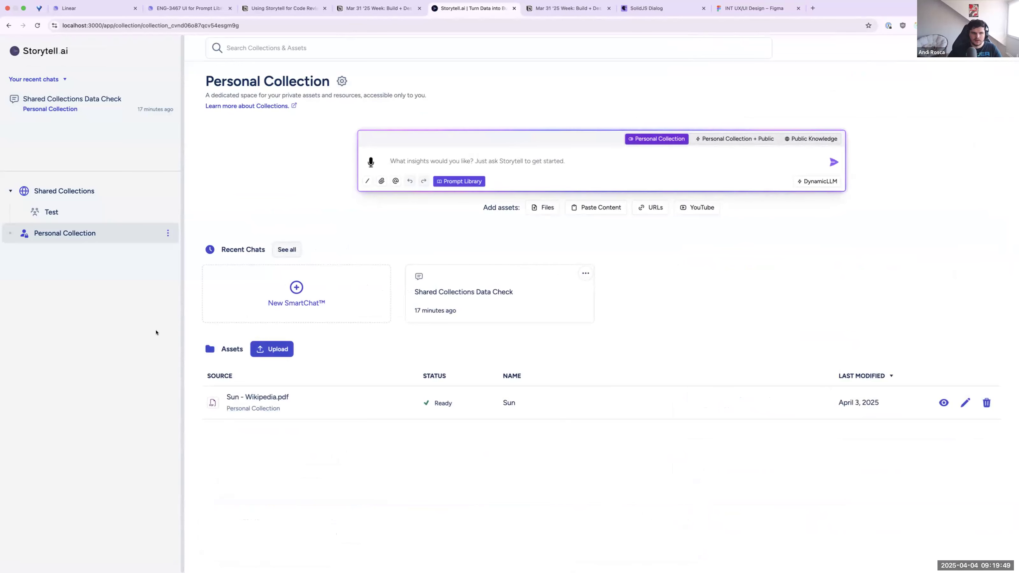
pyautogui.click(62, 214)
pyautogui.click(64, 233)
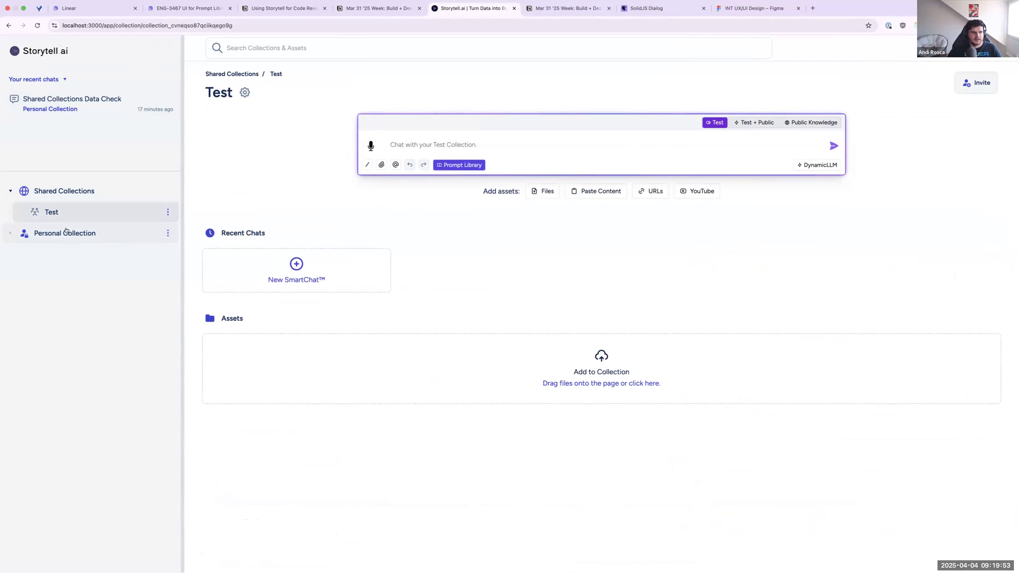
pyautogui.click(466, 296)
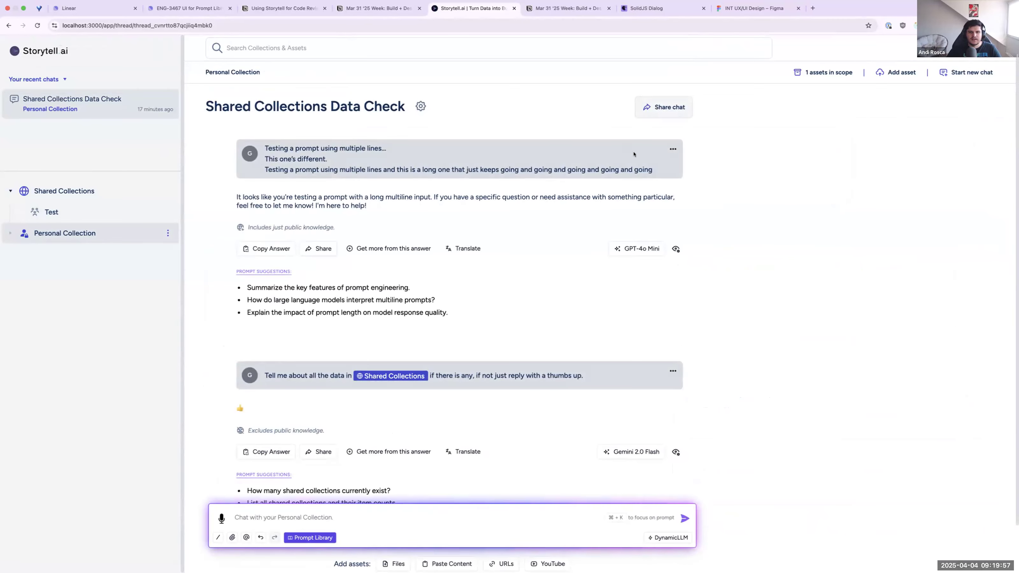
# Open the save form for the multi-line test prompt again, dismiss it and bring up the Prompt Library
pyautogui.click(673, 149)
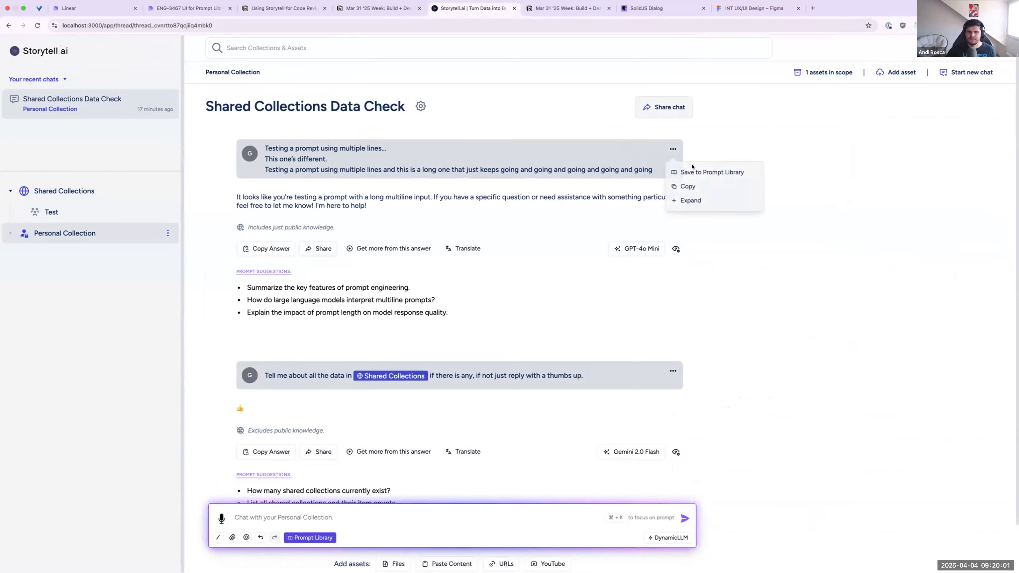
pyautogui.click(699, 171)
pyautogui.click(289, 510)
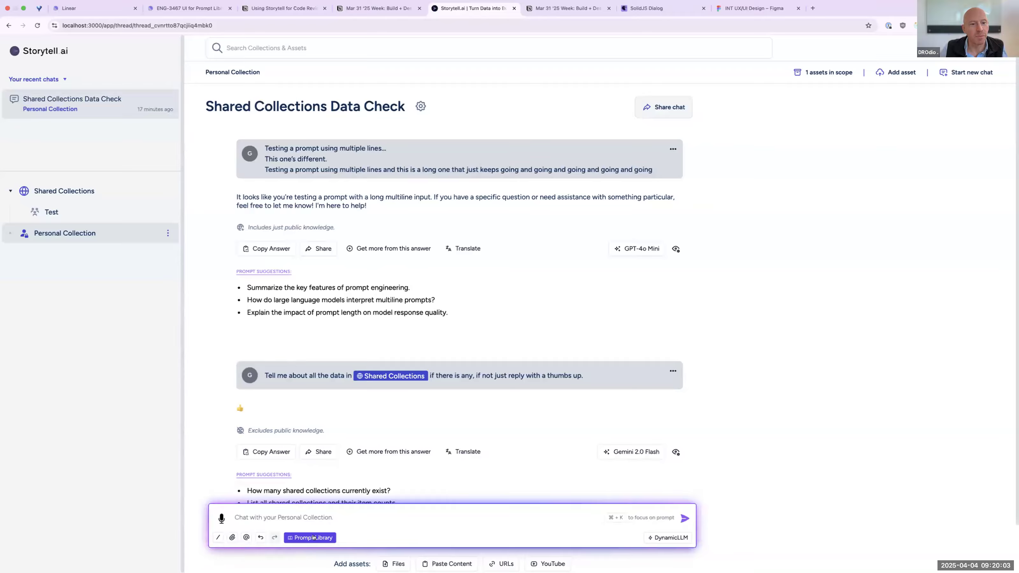
pyautogui.click(310, 537)
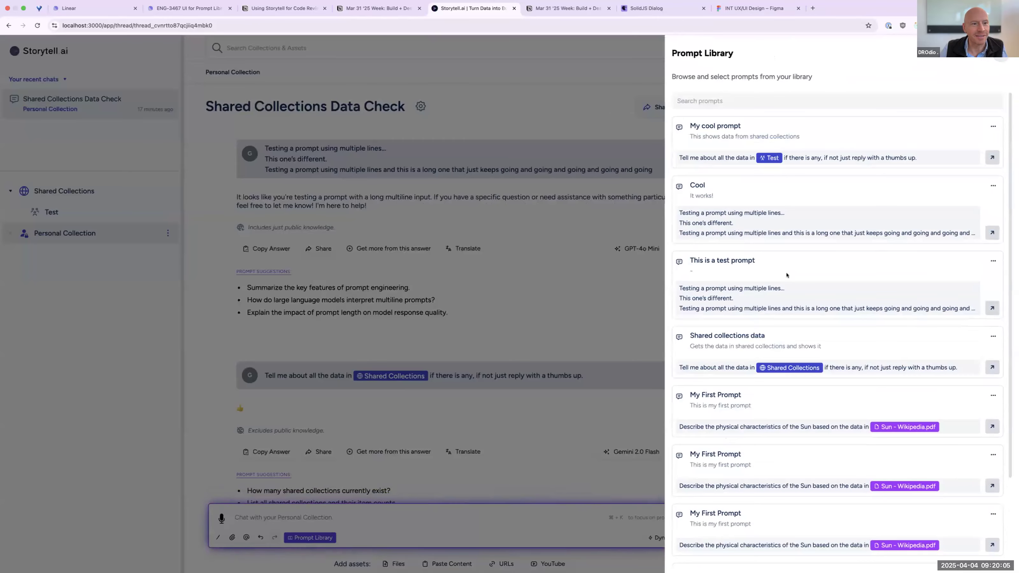